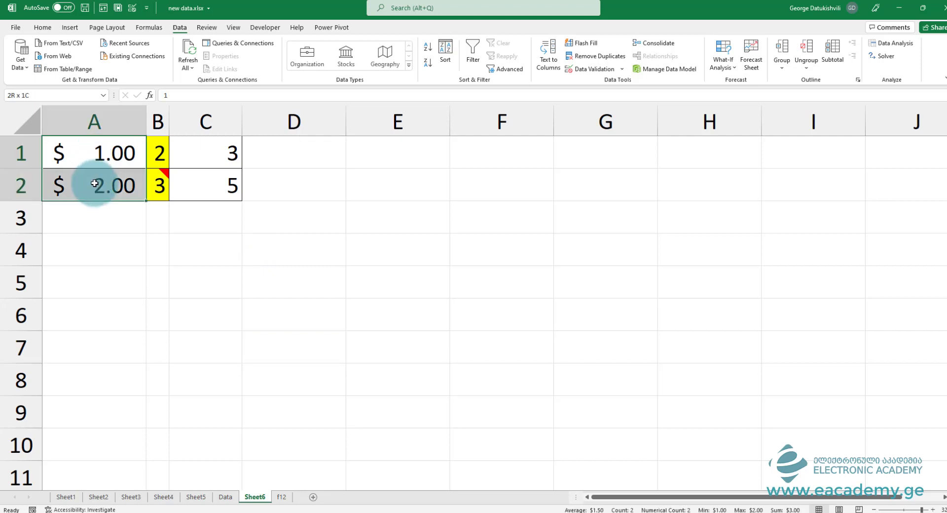
# Step: Examine the currency cells in A1:A2, the note on B2, and the formulas in C1 and C2
pyautogui.moveTo(94, 184); pyautogui.dragTo(116, 186)
pyautogui.click(154, 189)
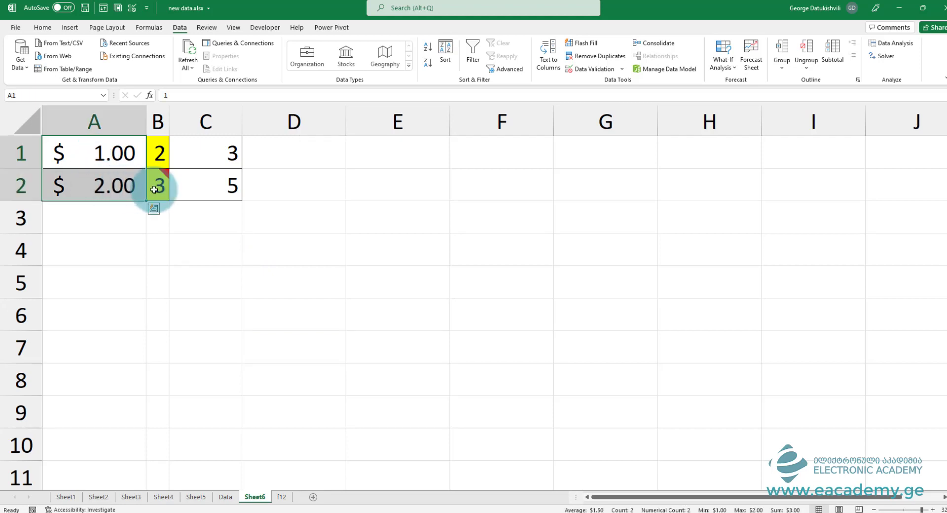
pyautogui.moveTo(154, 189)
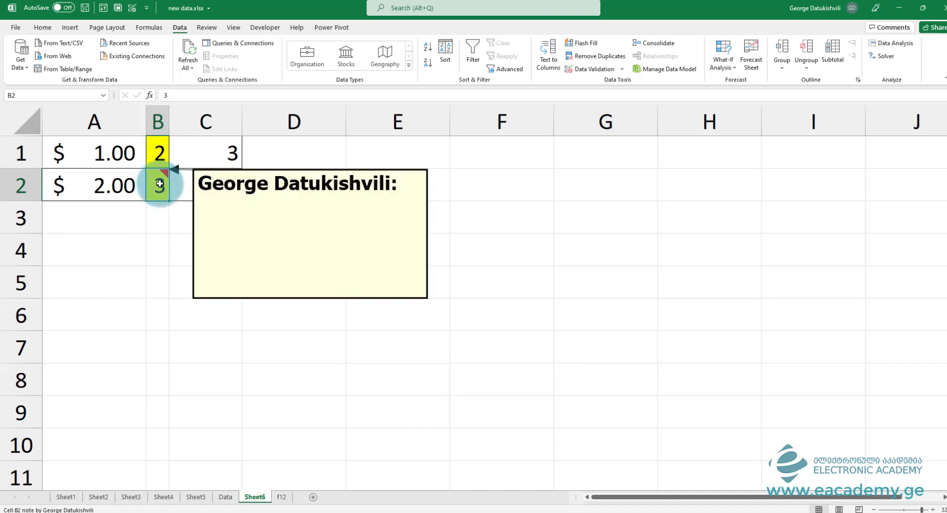
pyautogui.click(201, 156)
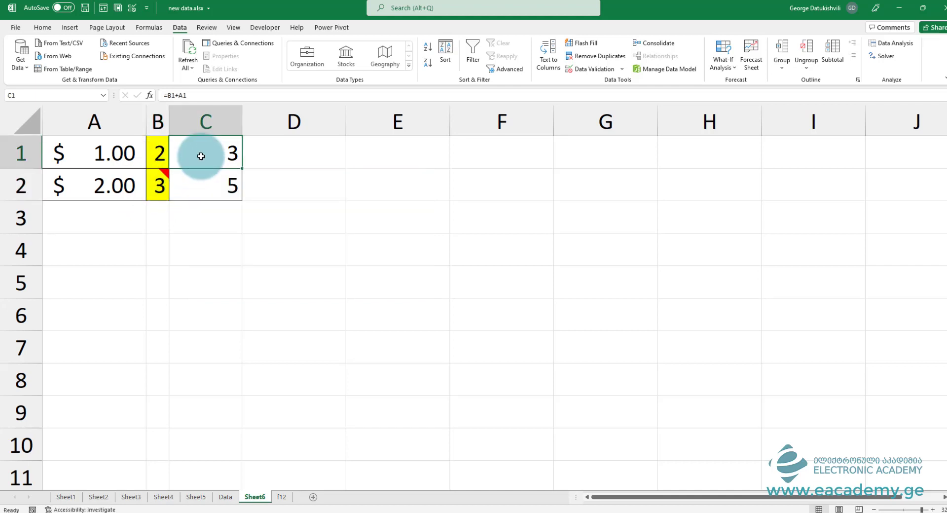
pyautogui.doubleClick(204, 156)
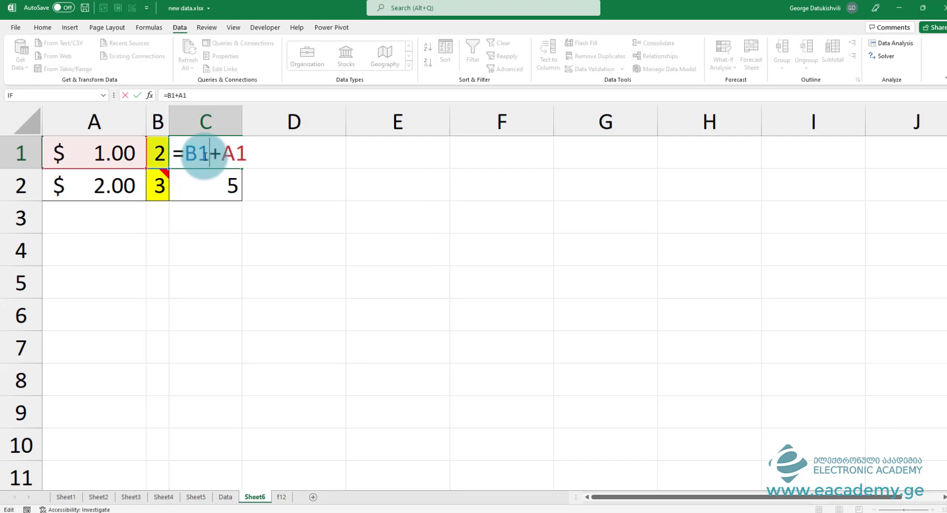
pyautogui.click(228, 188)
pyautogui.doubleClick(227, 188)
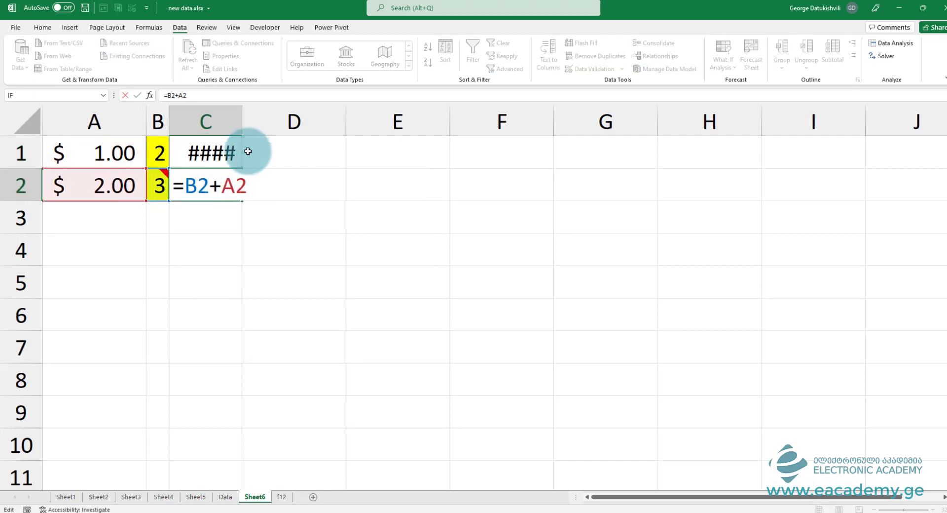
pyautogui.press('Return')
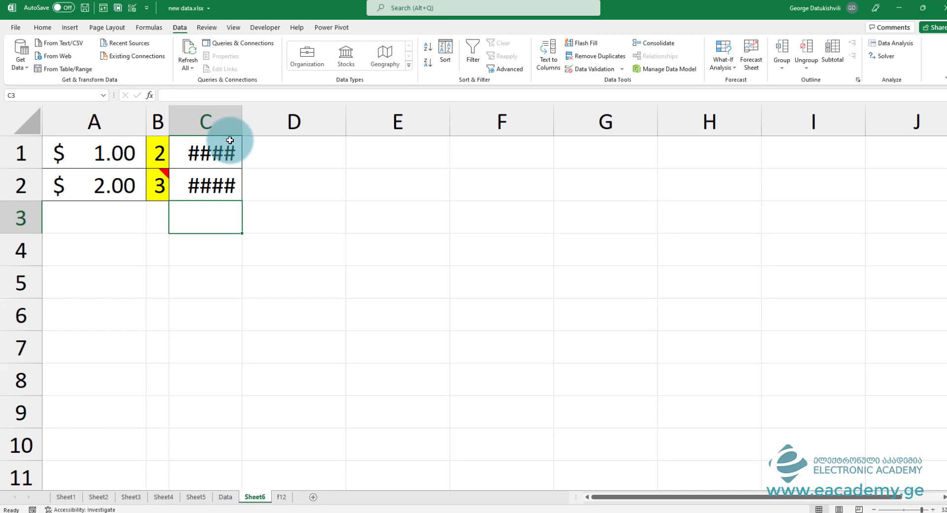
# Step: Autofit the width of column C to its contents
pyautogui.press('Up')
pyautogui.press('Up')
pyautogui.doubleClick(239, 129)
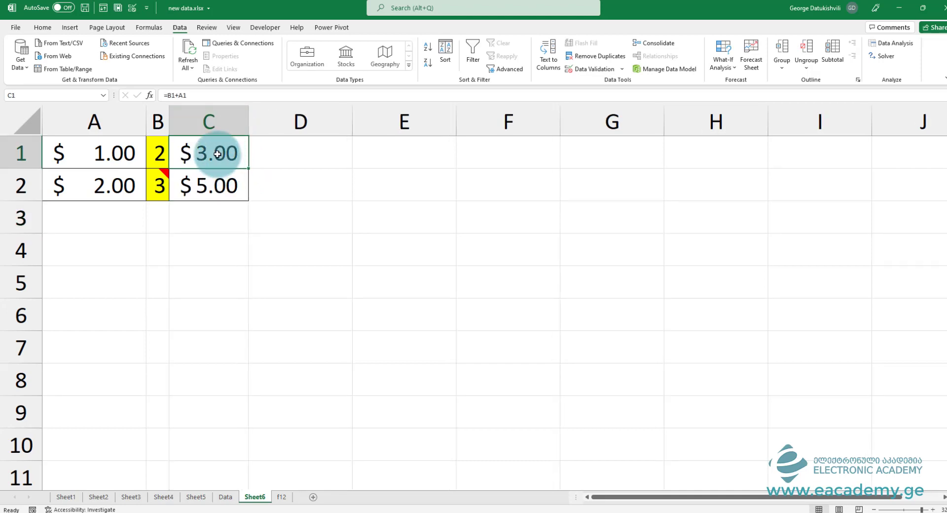
# Step: Set the number format of cells C1:C2 to General
pyautogui.moveTo(220, 155); pyautogui.dragTo(210, 184)
pyautogui.click(42, 28)
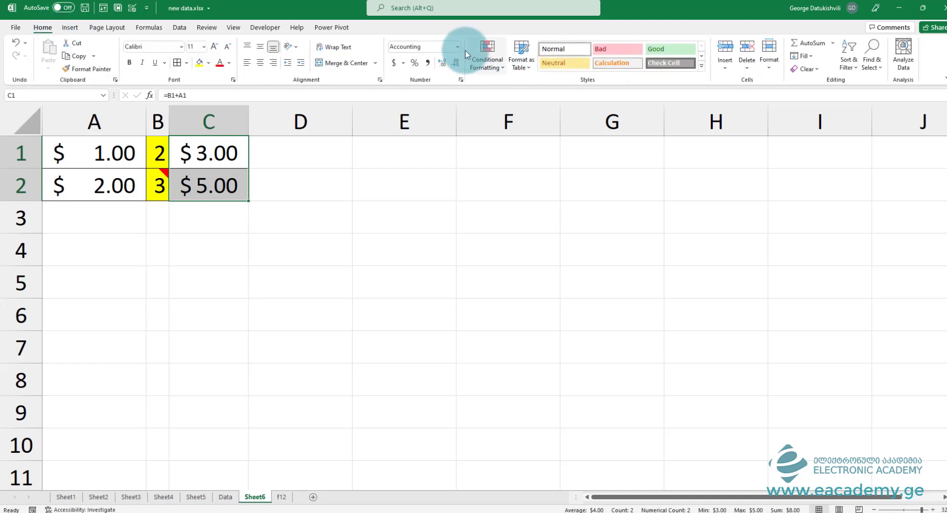
pyautogui.click(458, 46)
pyautogui.click(434, 61)
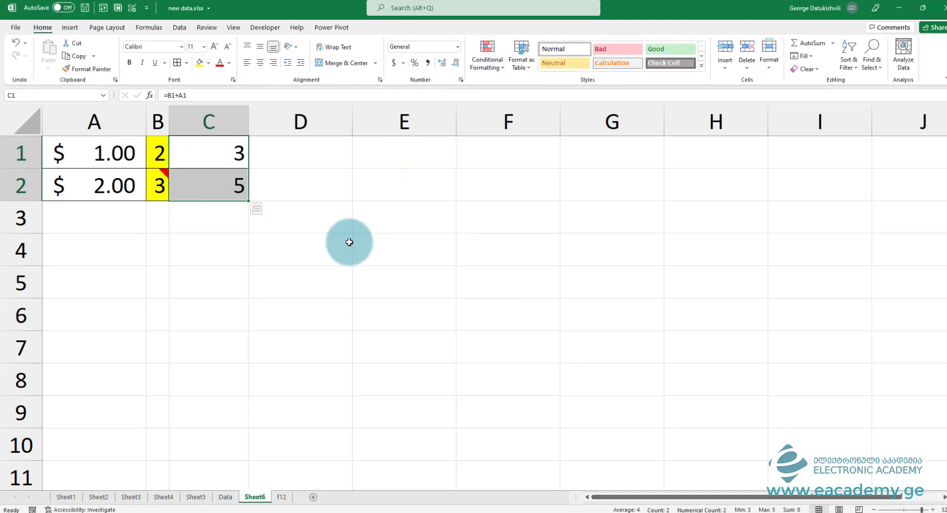
pyautogui.click(286, 242)
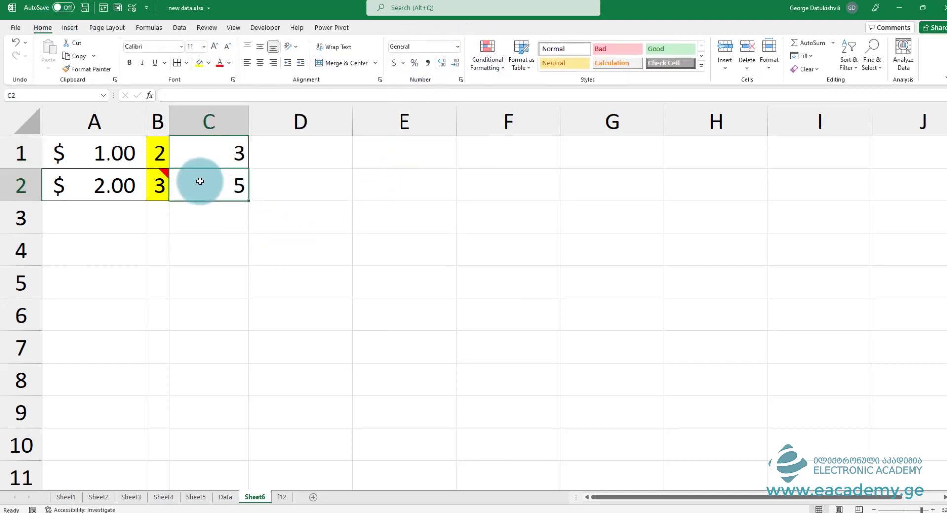
# Step: Try a regular copy and paste of A1:C2 into the range starting at D4, and undo the paste
pyautogui.moveTo(196, 182)
pyautogui.mouseDown()
pyautogui.moveTo(98, 153)
pyautogui.moveTo(212, 190)
pyautogui.mouseUp()
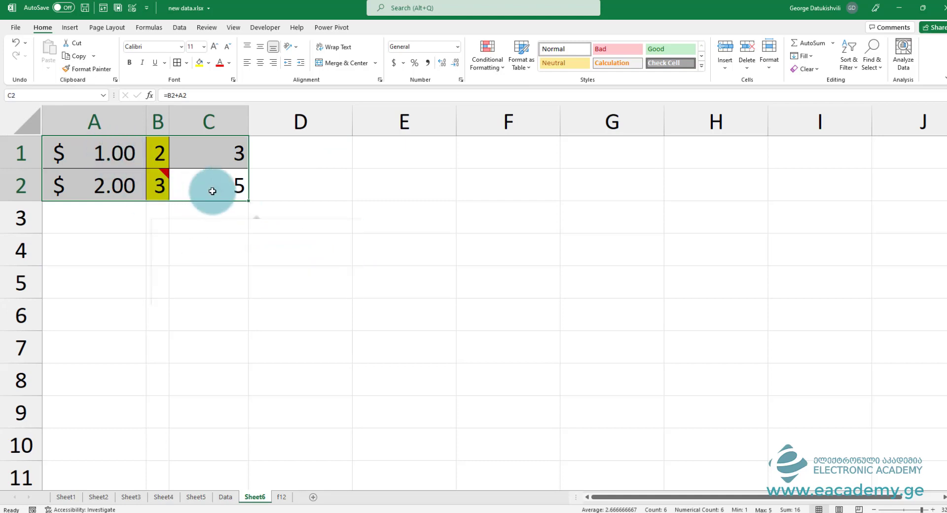
pyautogui.hotkey('ctrl', 'c')
pyautogui.click(314, 264)
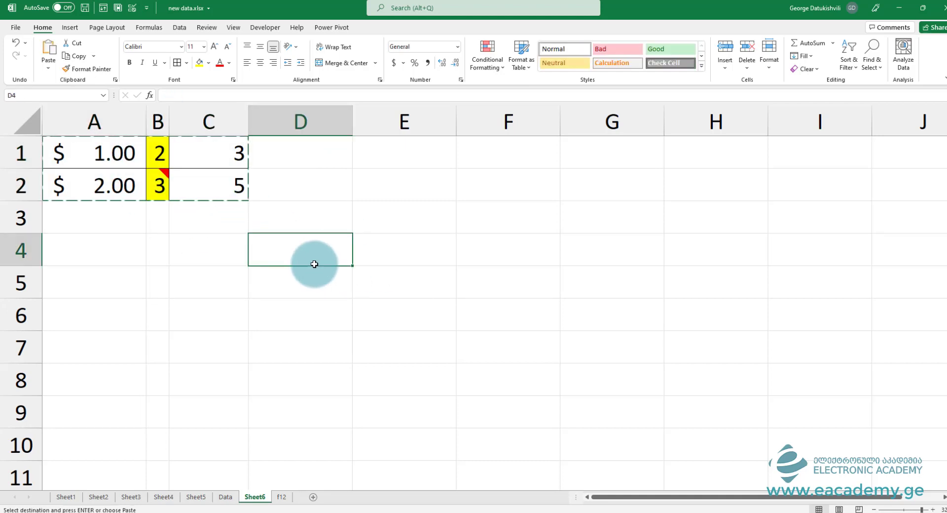
pyautogui.hotkey('ctrl', 'v')
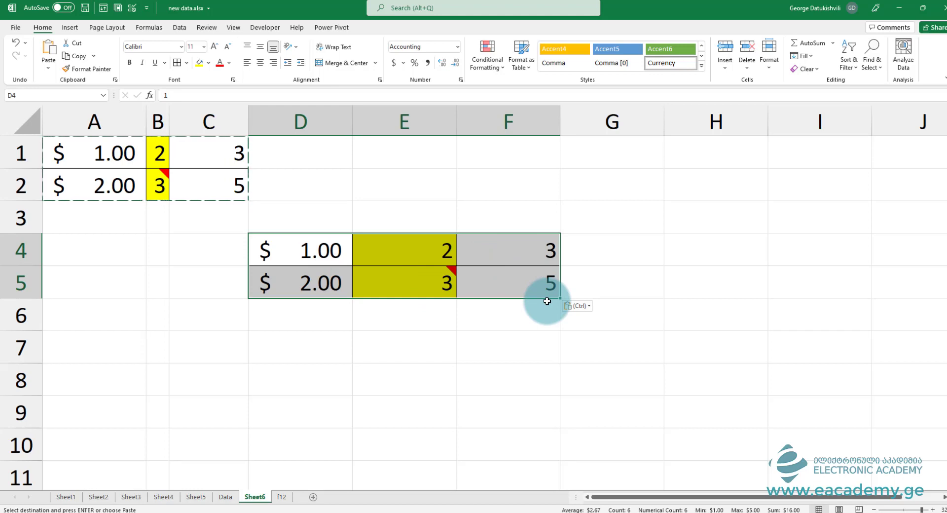
pyautogui.hotkey('ctrl', 'z')
# Step: Copy the formulas in C1:C2 and paste them normally starting at C4
pyautogui.moveTo(208, 150); pyautogui.dragTo(206, 185)
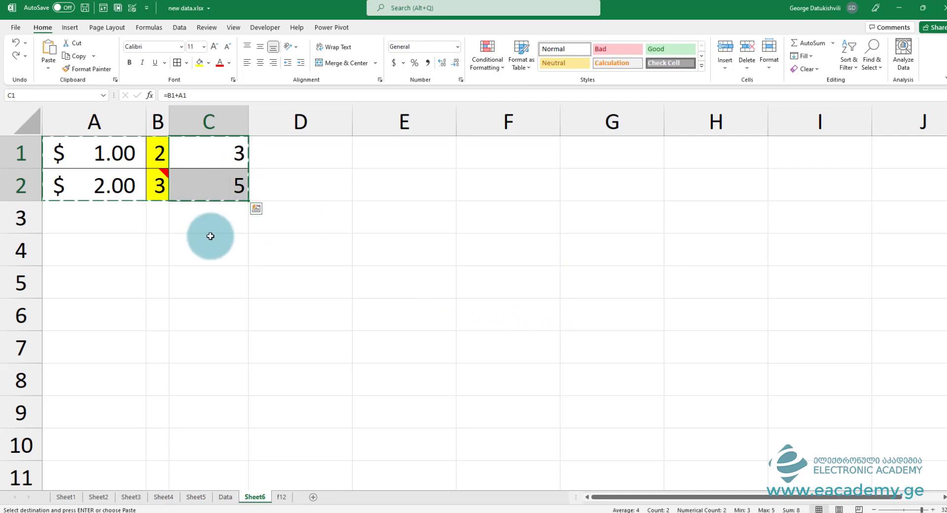
pyautogui.hotkey('ctrl', 'c')
pyautogui.click(211, 251)
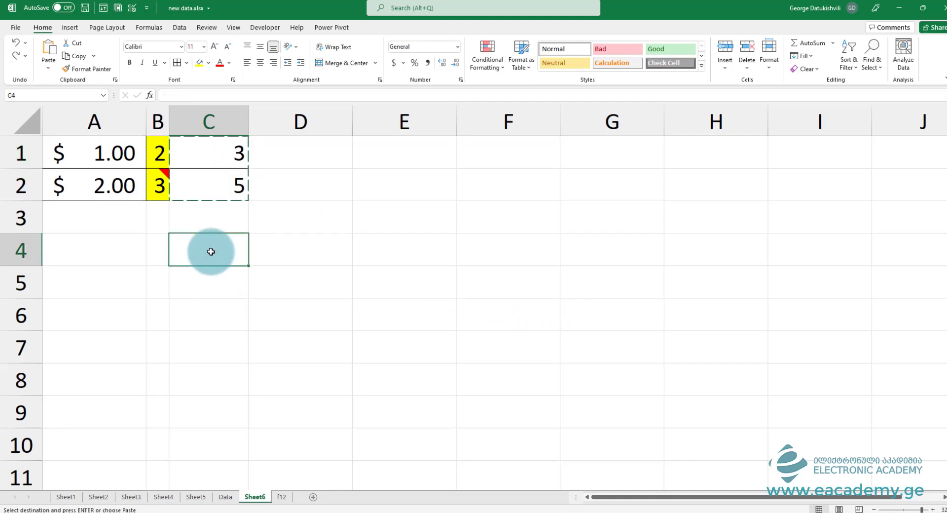
pyautogui.hotkey('ctrl', 'v')
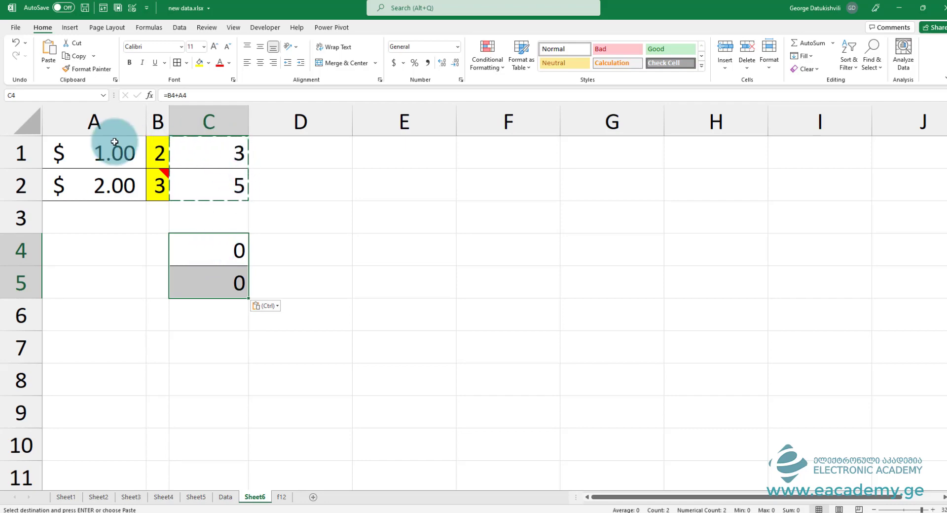
# Step: Compare the pasted formula in C4 with the original in C1, and delete rows 4 and 5
pyautogui.doubleClick(211, 255)
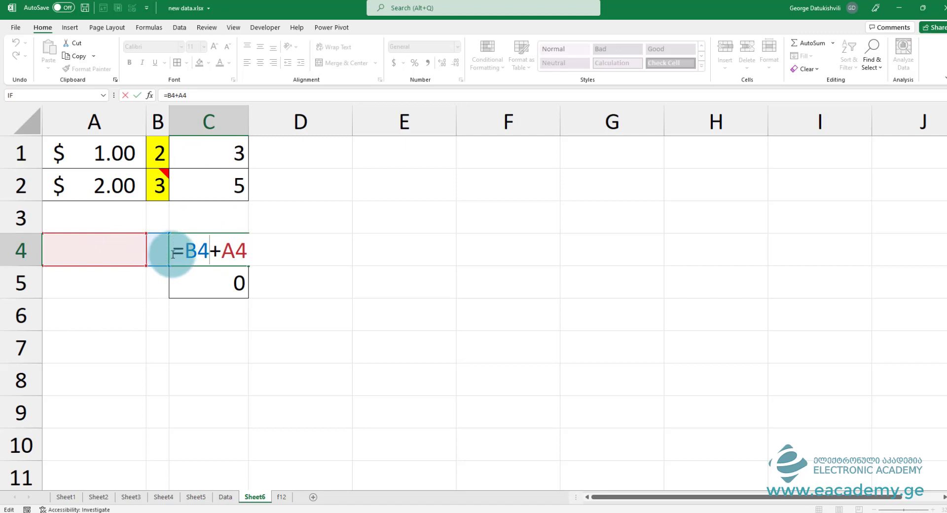
pyautogui.click(237, 154)
pyautogui.doubleClick(231, 158)
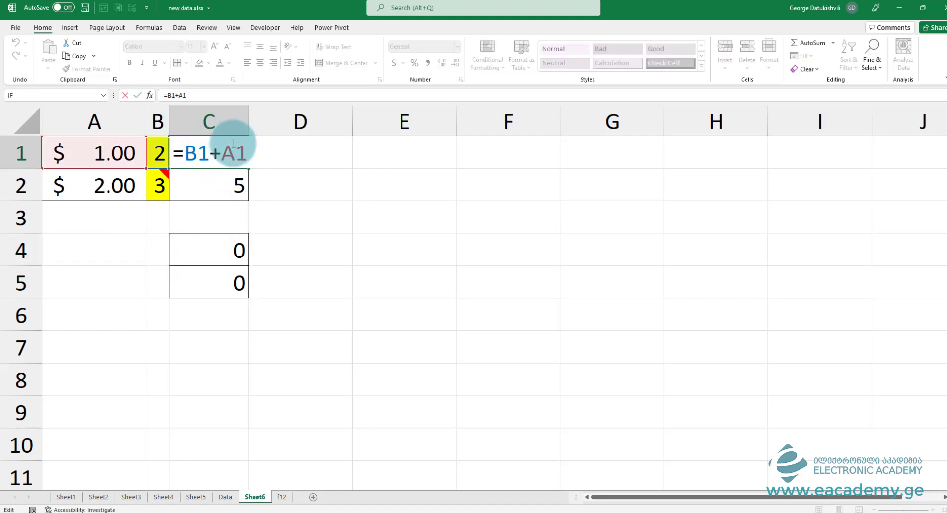
pyautogui.press('Escape')
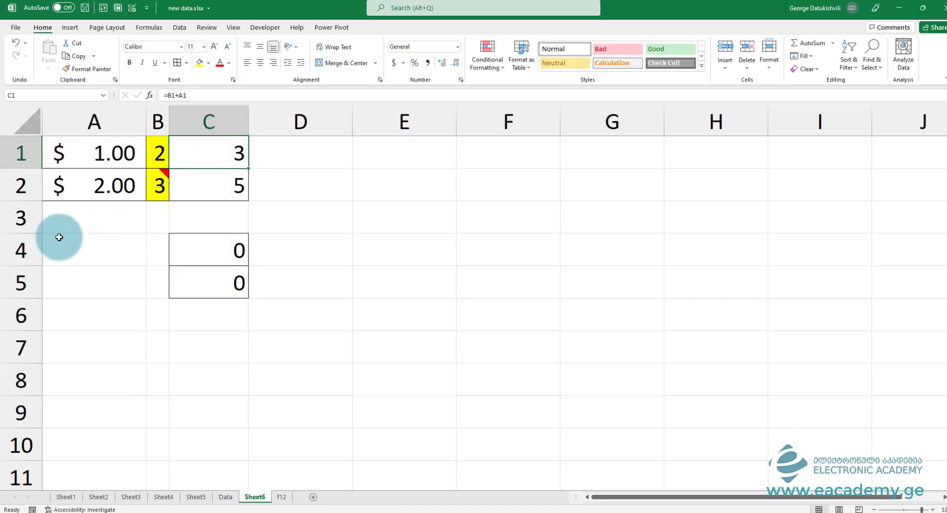
pyautogui.moveTo(25, 254); pyautogui.dragTo(38, 297)
pyautogui.hotkey('ctrl', '-')
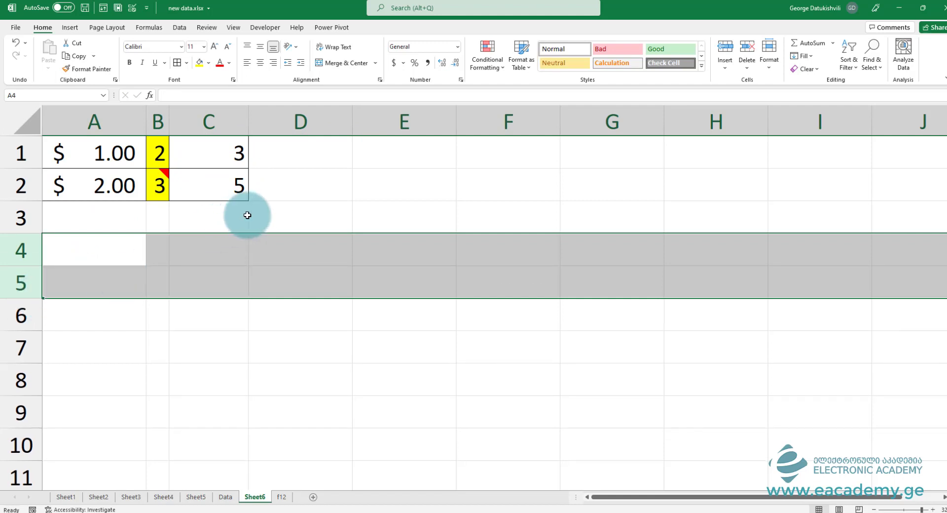
# Step: Copy C1:C2, paste it normally starting at B5, and autofit the width of column B
pyautogui.moveTo(234, 187); pyautogui.dragTo(228, 155)
pyautogui.hotkey('ctrl', 'c')
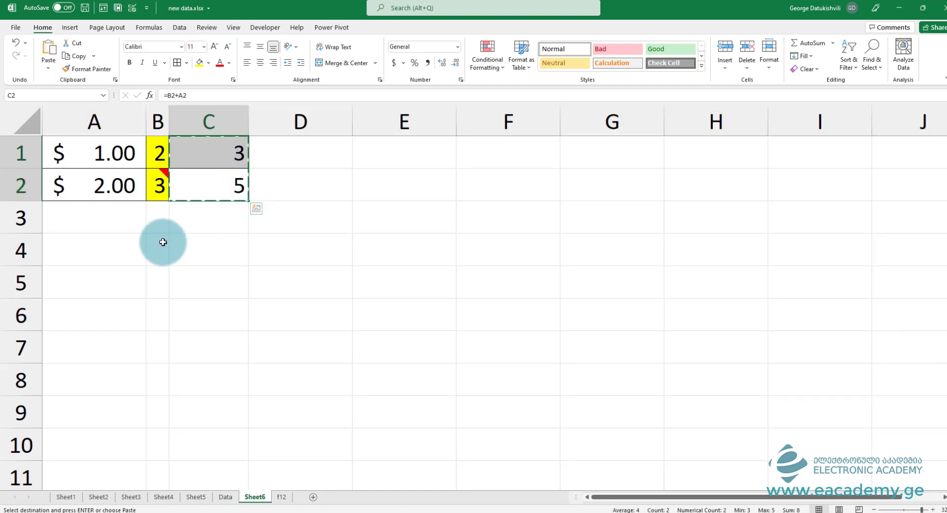
pyautogui.click(122, 286)
pyautogui.rightClick(124, 288)
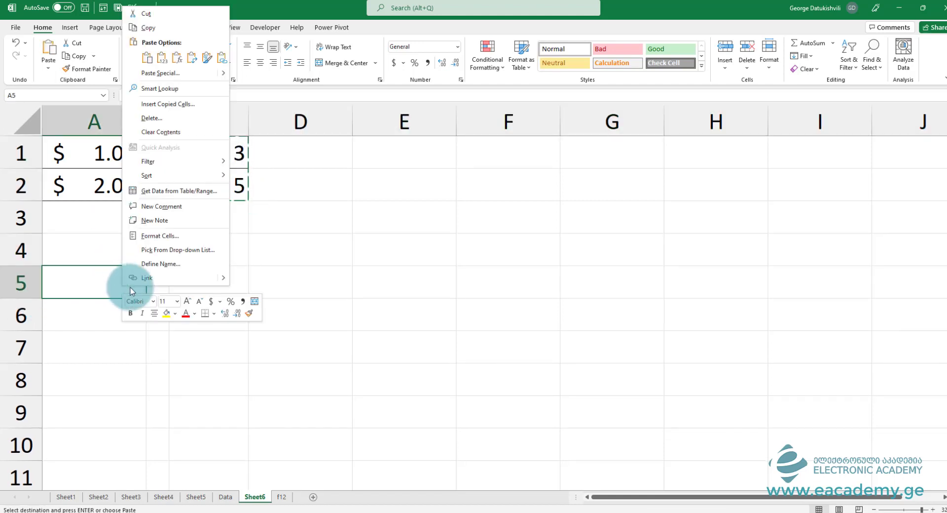
pyautogui.press('Escape')
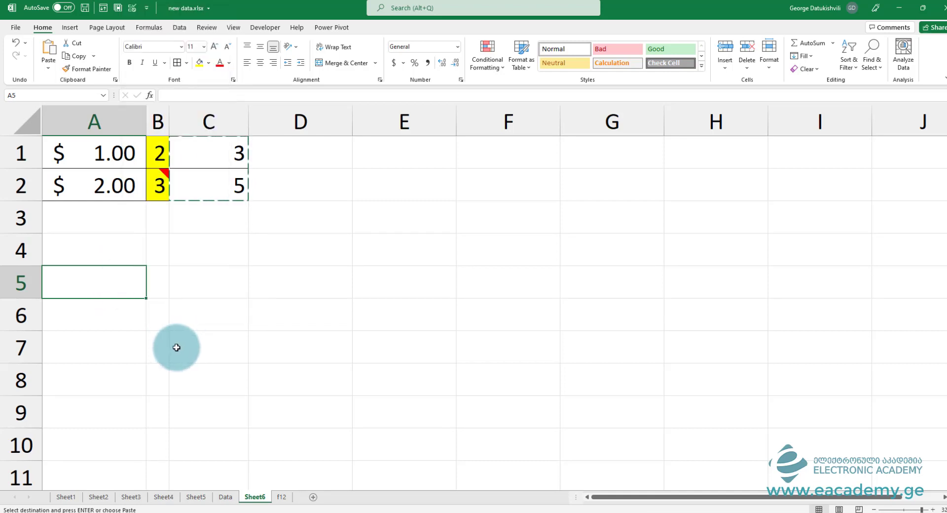
pyautogui.click(157, 277)
pyautogui.hotkey('ctrl', 'v')
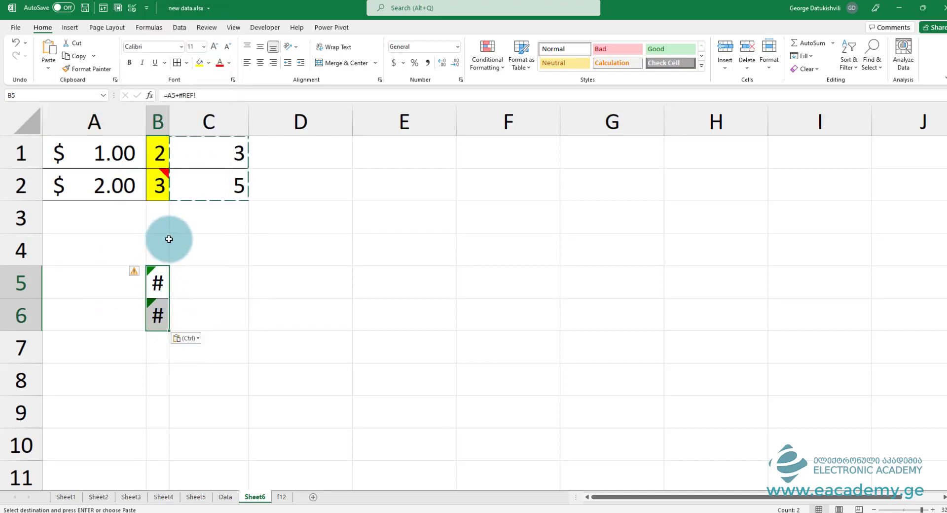
pyautogui.doubleClick(170, 122)
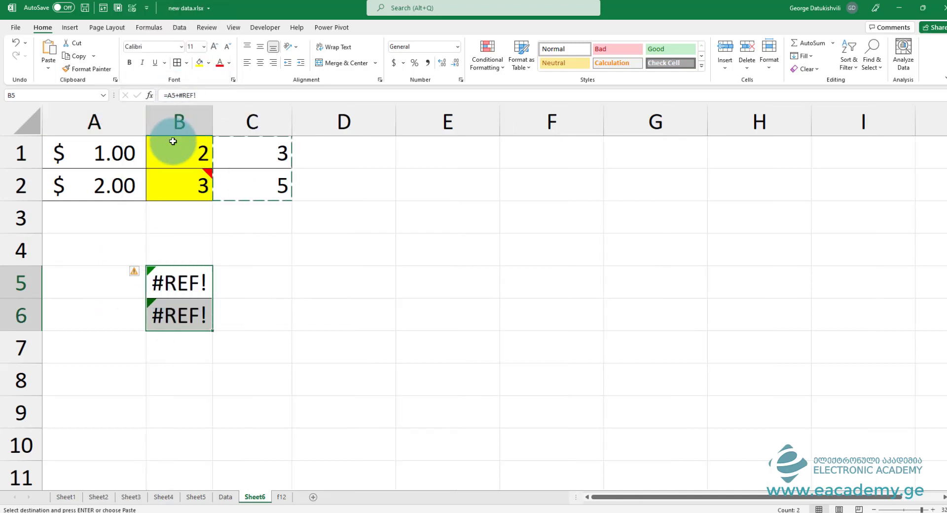
# Step: Compare the pasted formula in B5 with the original formula in C1, leaving both unedited
pyautogui.doubleClick(177, 285)
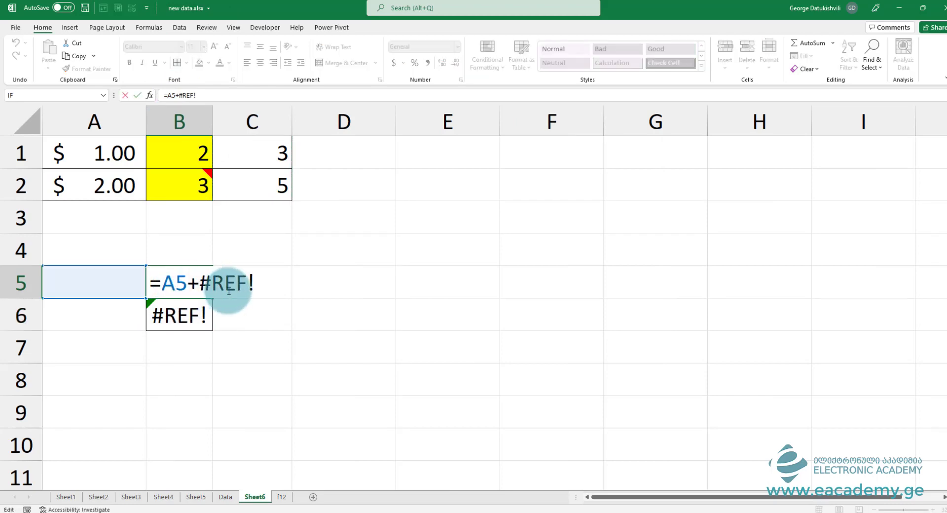
pyautogui.moveTo(204, 282); pyautogui.dragTo(252, 284)
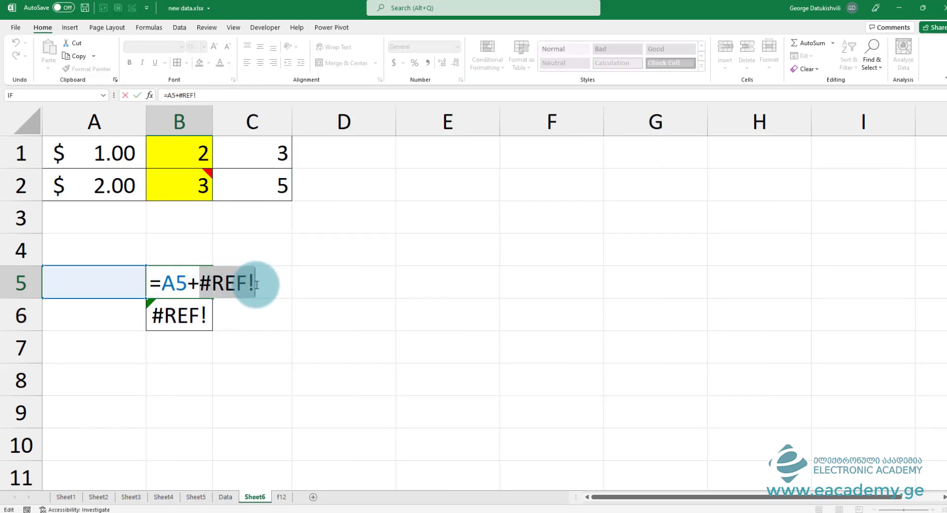
pyautogui.press('Escape')
pyautogui.doubleClick(241, 157)
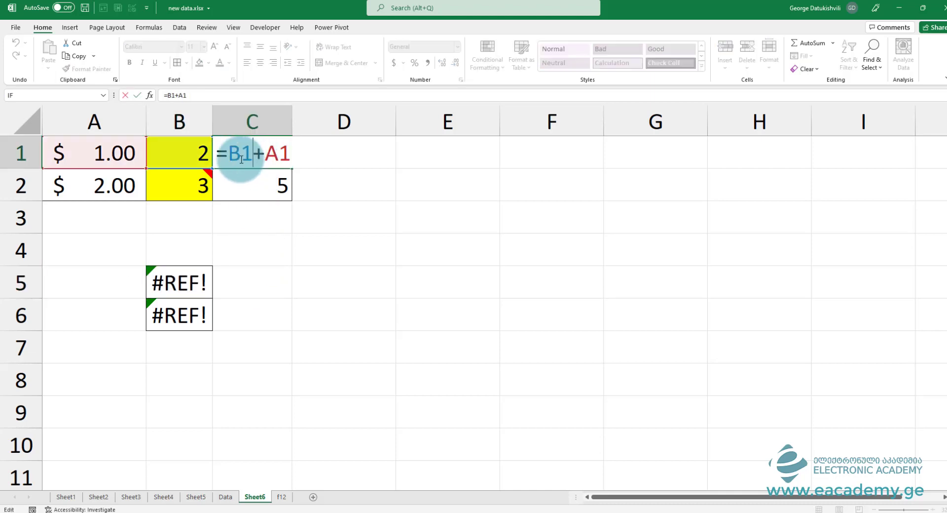
pyautogui.click(170, 279)
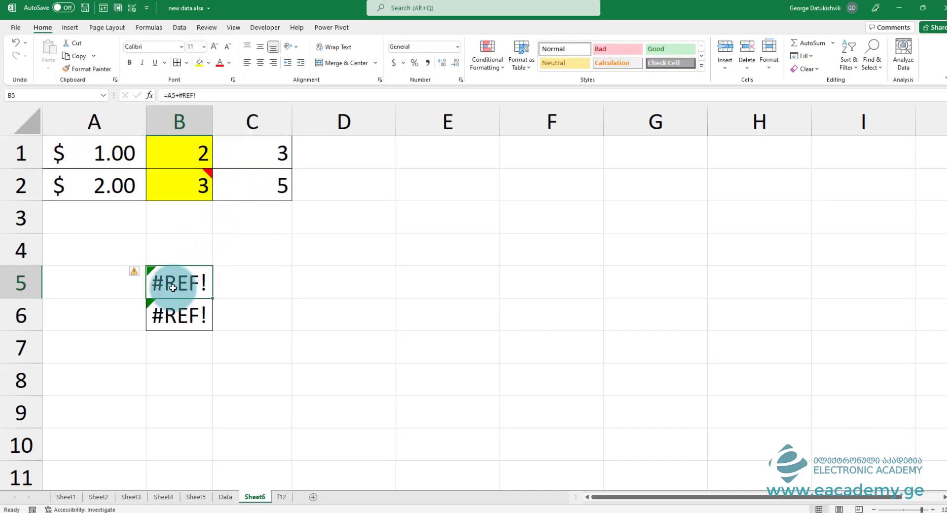
pyautogui.doubleClick(174, 288)
pyautogui.press('Escape')
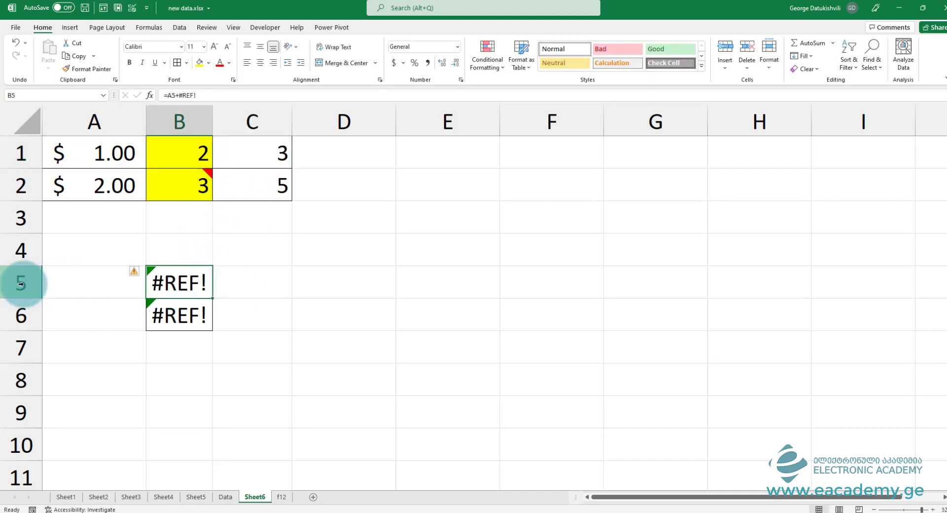
# Step: Delete rows 5 to 7 and narrow column B to fit its short numbers
pyautogui.moveTo(21, 281); pyautogui.dragTo(33, 332)
pyautogui.press('Delete')
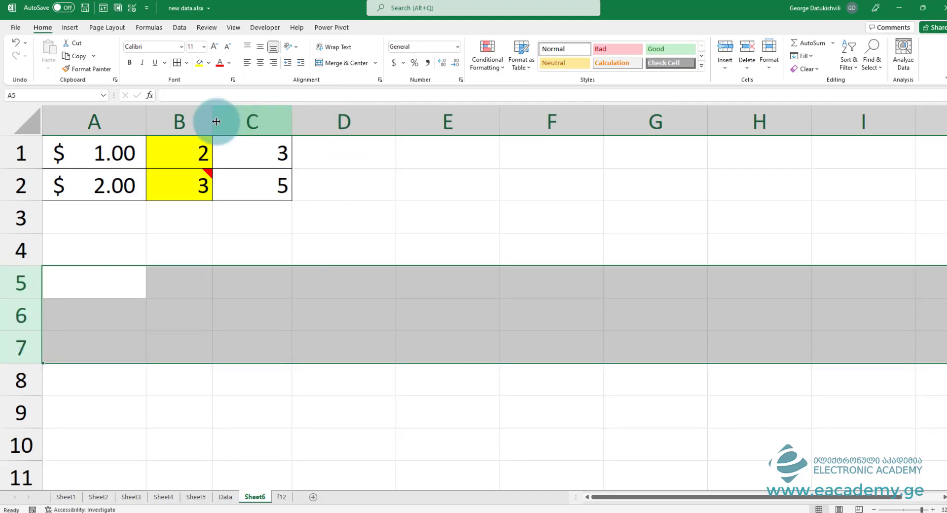
pyautogui.moveTo(213, 121); pyautogui.dragTo(230, 194)
# Step: Copy C1:C2 and paste only the values starting at D4
pyautogui.hotkey('ctrl', 'c')
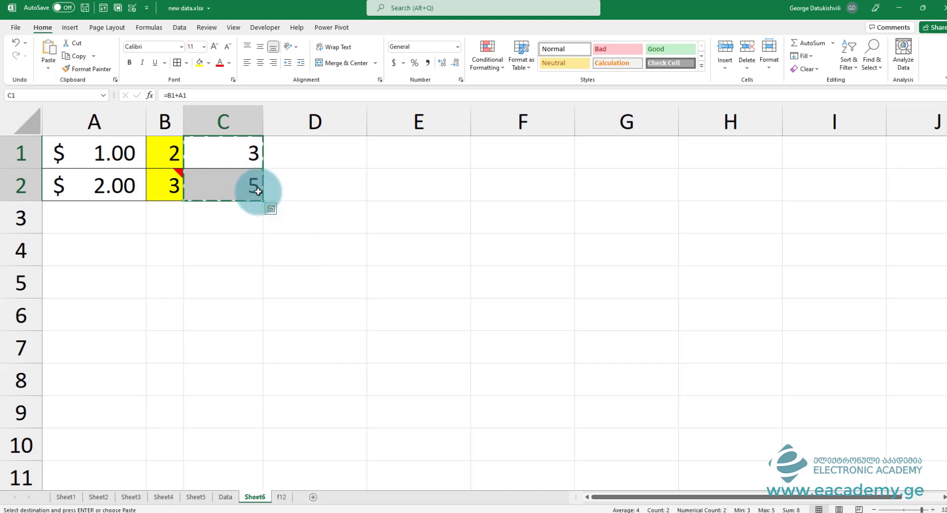
pyautogui.rightClick(351, 251)
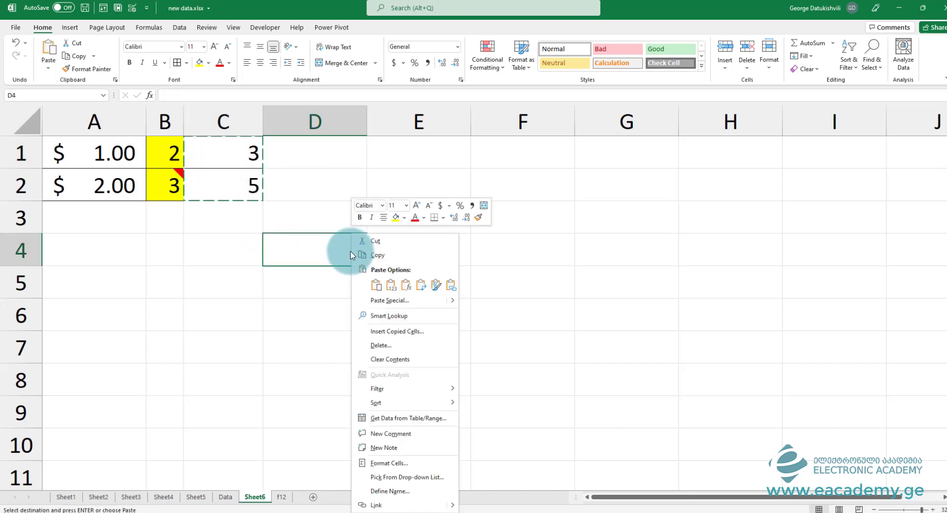
pyautogui.click(392, 285)
# Step: Paste the copied C1:C2 as links starting at E4
pyautogui.click(406, 248)
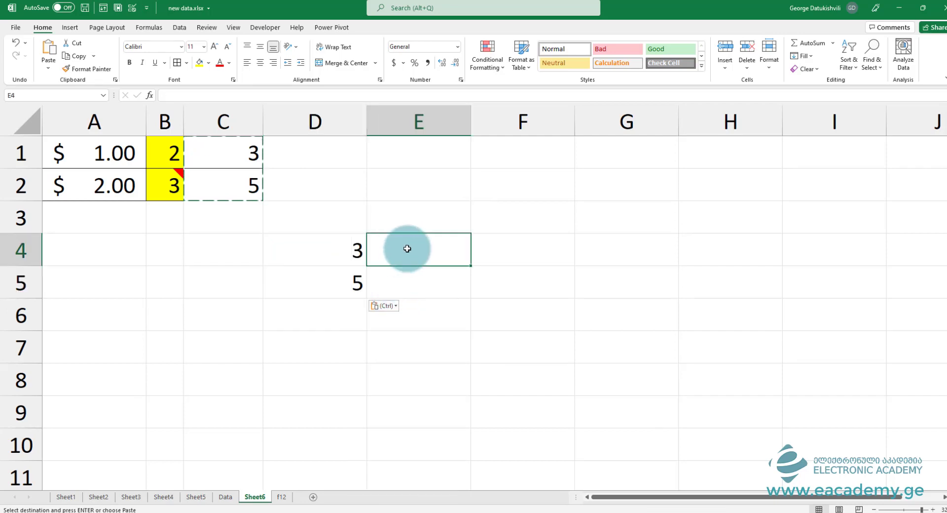
pyautogui.rightClick(408, 250)
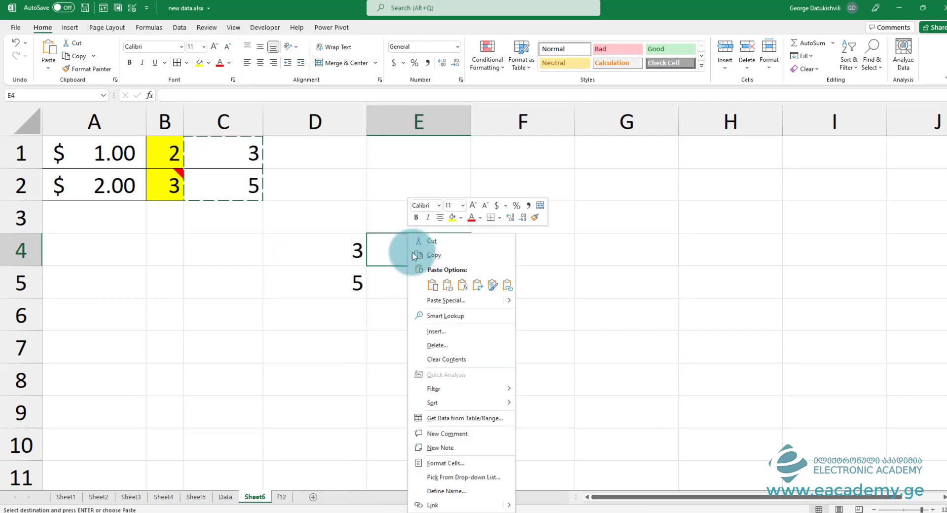
pyautogui.click(509, 286)
pyautogui.click(374, 335)
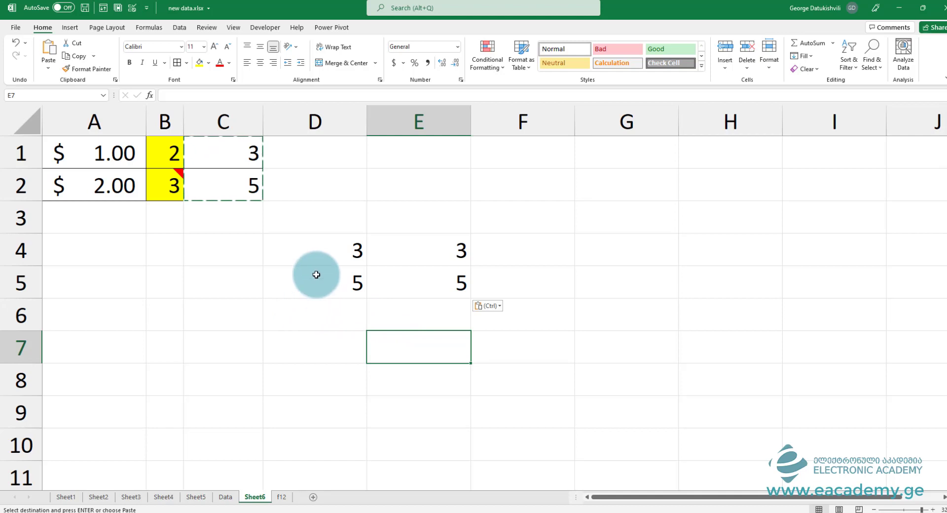
# Step: Check the pasted values in D4 and D5, and set A1 to 34
pyautogui.click(297, 251)
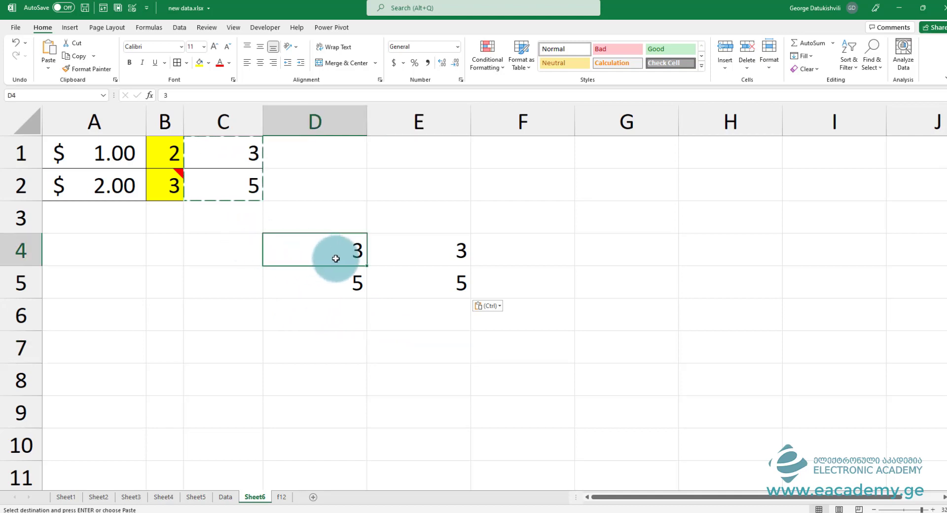
pyautogui.click(327, 284)
pyautogui.click(108, 156)
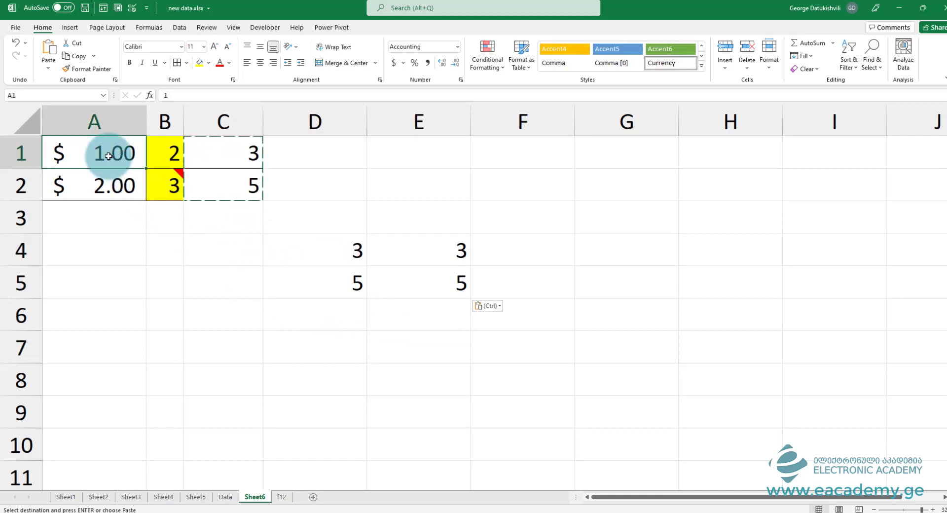
pyautogui.write('34')
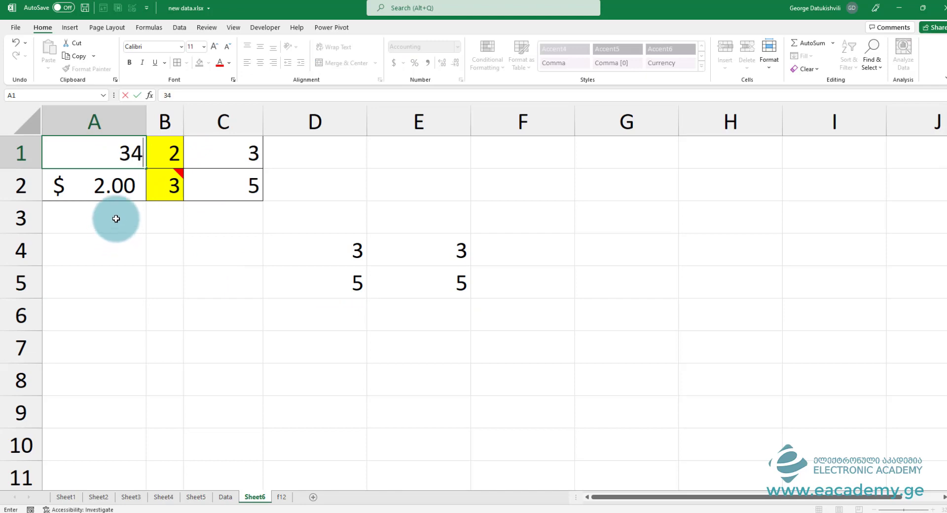
pyautogui.press('Return')
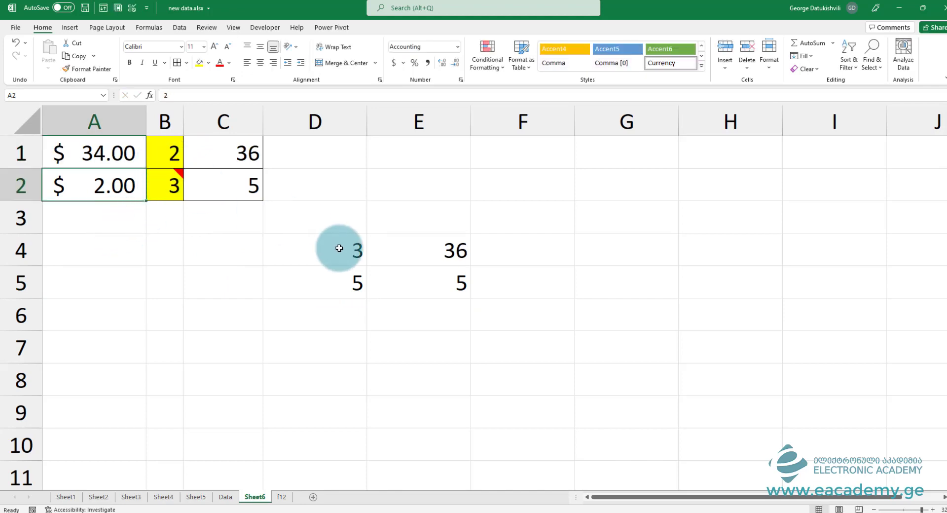
# Step: Compare the pasted value in D4 with the linked formula in E4 and its source cells C1:C2
pyautogui.click(340, 249)
pyautogui.click(440, 254)
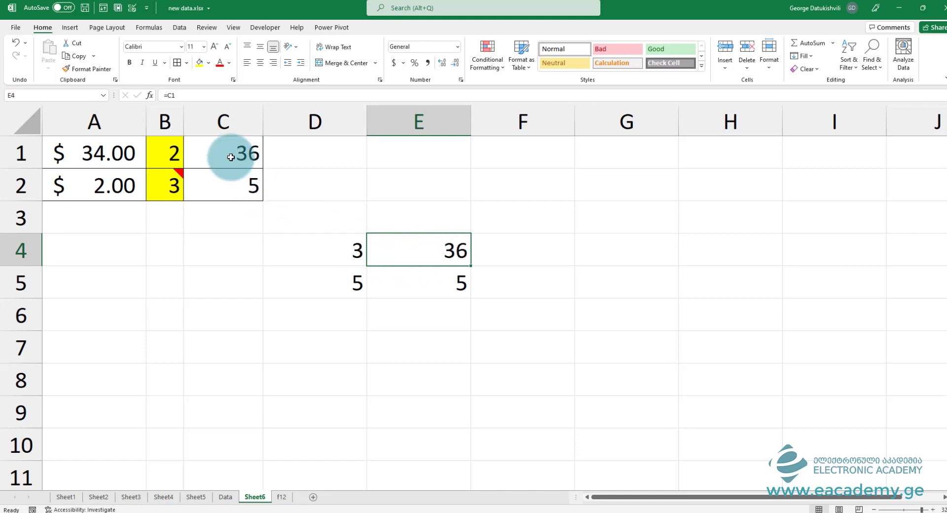
pyautogui.moveTo(238, 154); pyautogui.dragTo(232, 187)
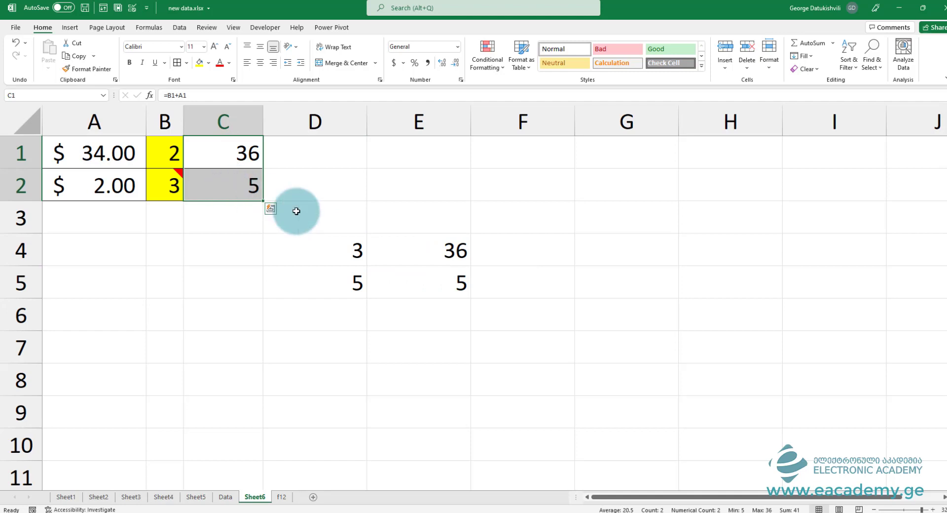
pyautogui.click(435, 253)
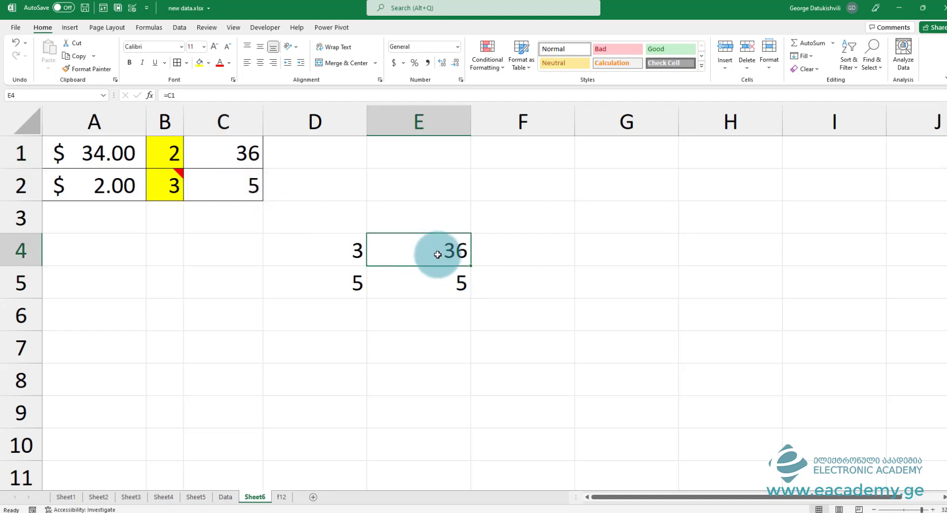
pyautogui.doubleClick(438, 255)
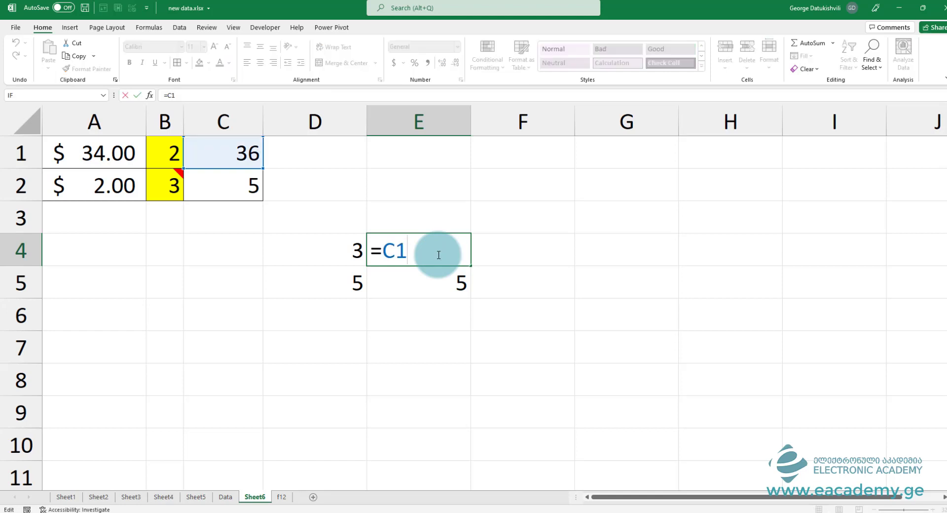
# Step: Enter the formula =C1 in F4 and fill it down to F5
pyautogui.click(503, 247)
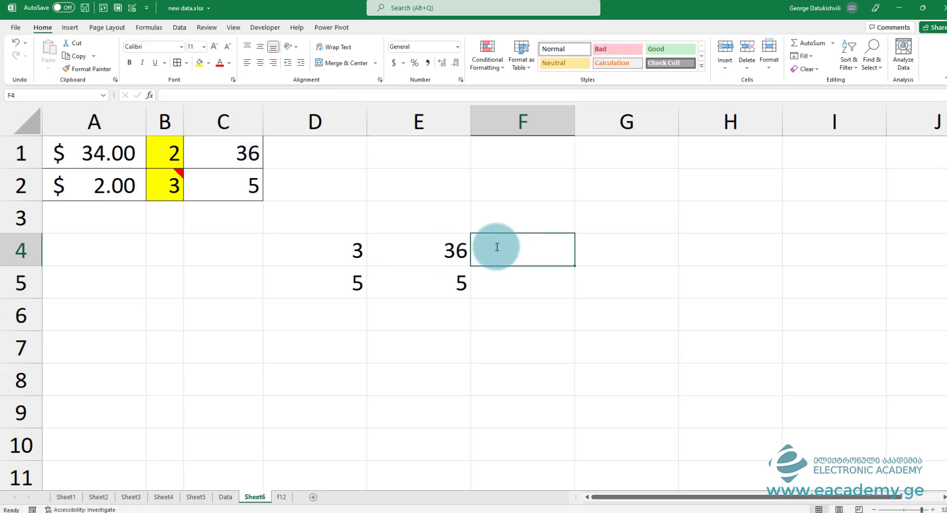
pyautogui.write('=')
pyautogui.click(245, 156)
pyautogui.press('Return')
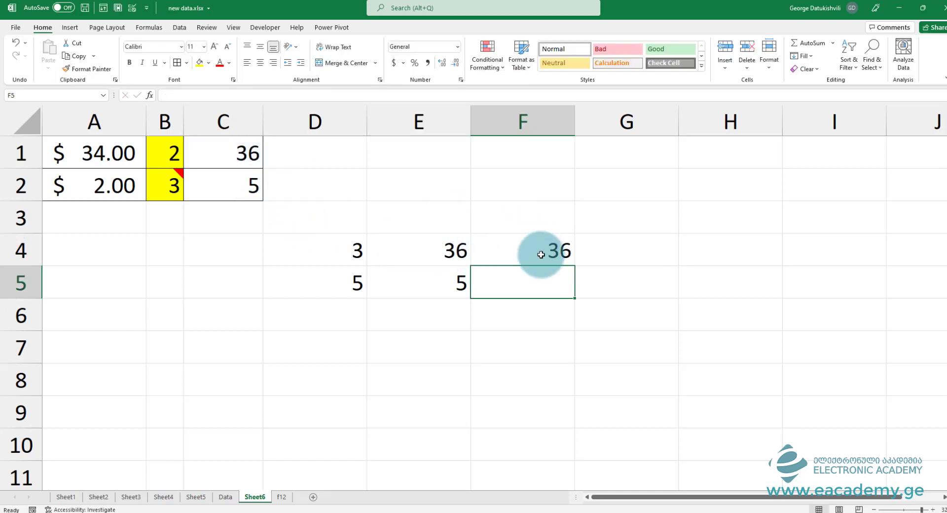
pyautogui.click(567, 263)
pyautogui.moveTo(574, 266); pyautogui.dragTo(572, 297)
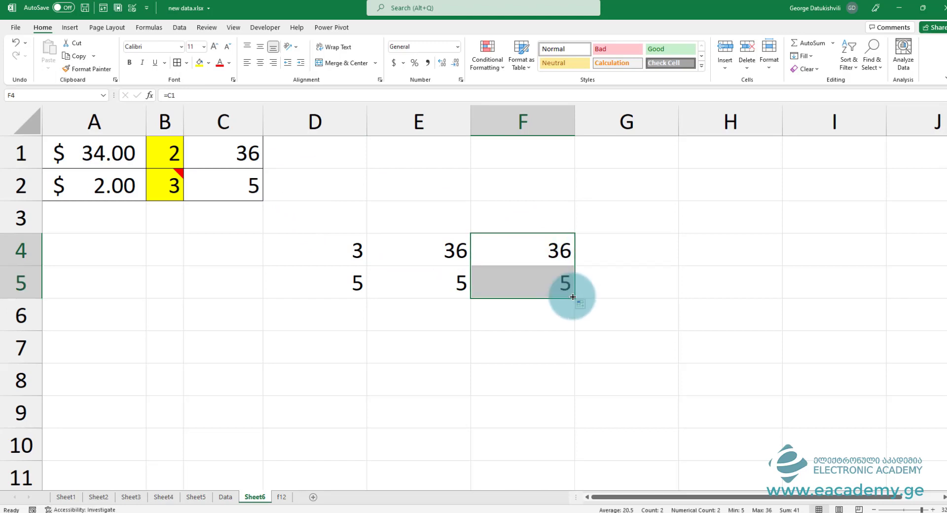
pyautogui.click(207, 272)
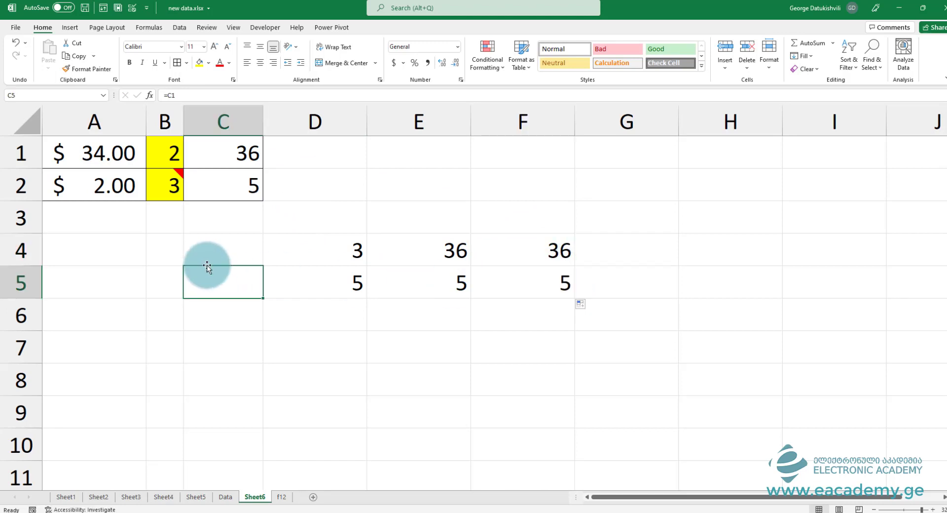
# Step: Copy B2, paste it normally over E4:H7, and undo that paste
pyautogui.click(173, 184)
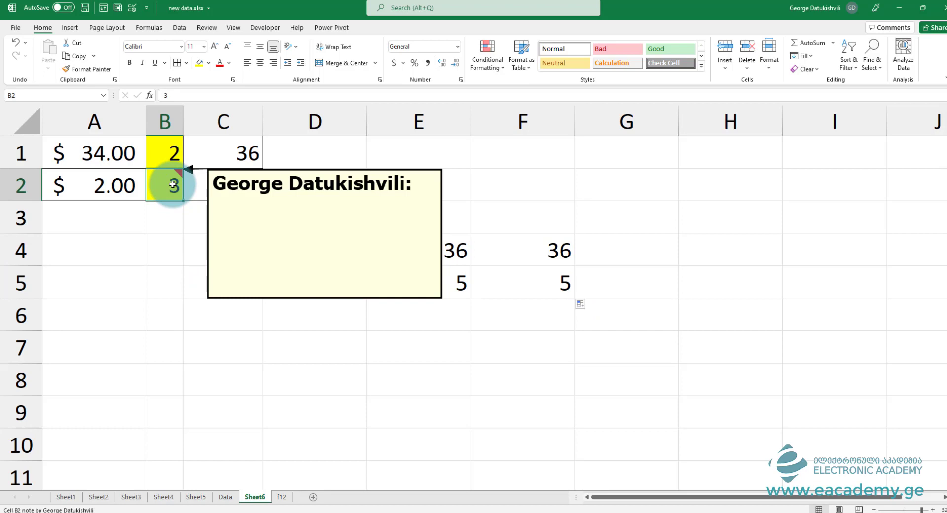
pyautogui.hotkey('ctrl', 'c')
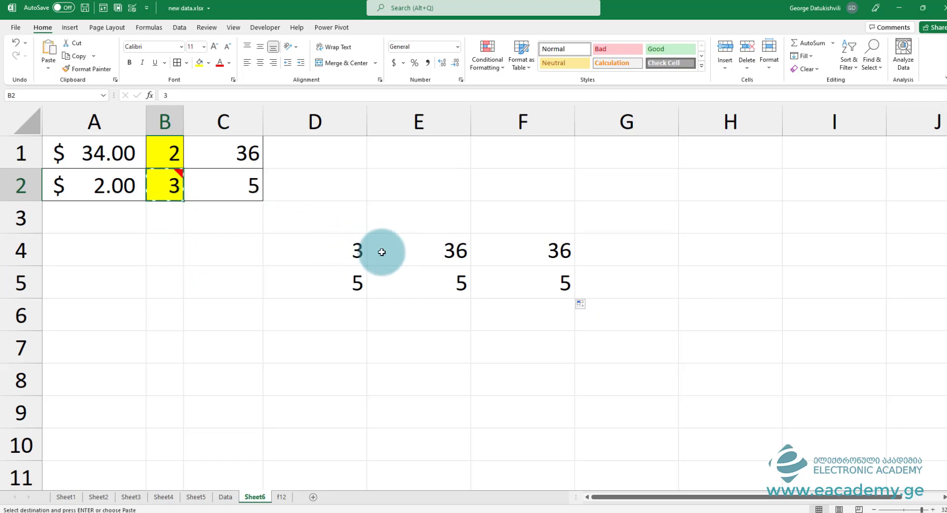
pyautogui.moveTo(380, 250); pyautogui.dragTo(680, 345)
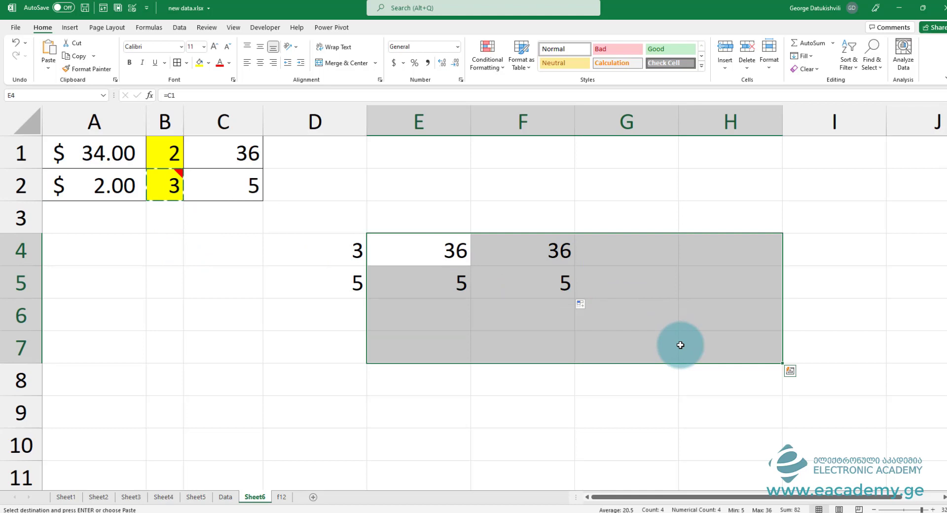
pyautogui.hotkey('ctrl', 'v')
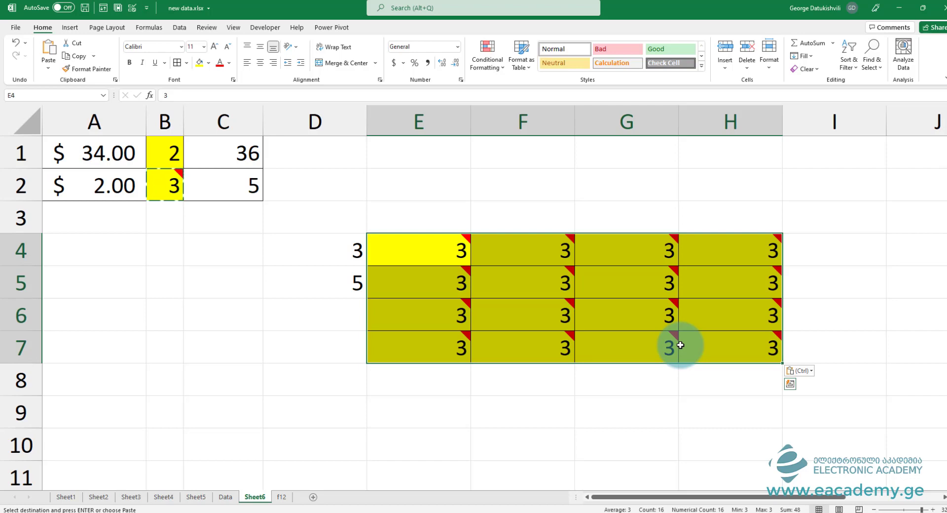
pyautogui.hotkey('ctrl', 'z')
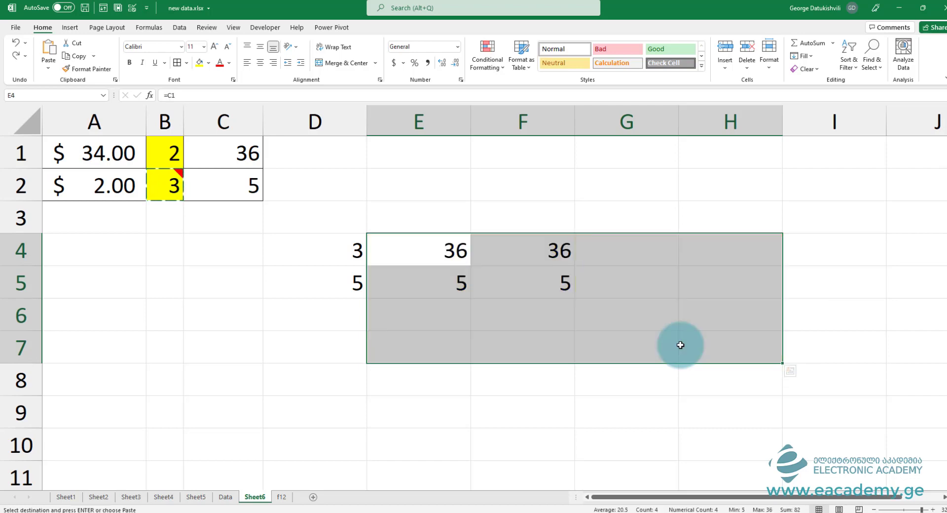
# Step: Use Paste Special to paste only the comments and notes of copied B2 into E4:H7, and compare them with the source note
pyautogui.rightClick(440, 251)
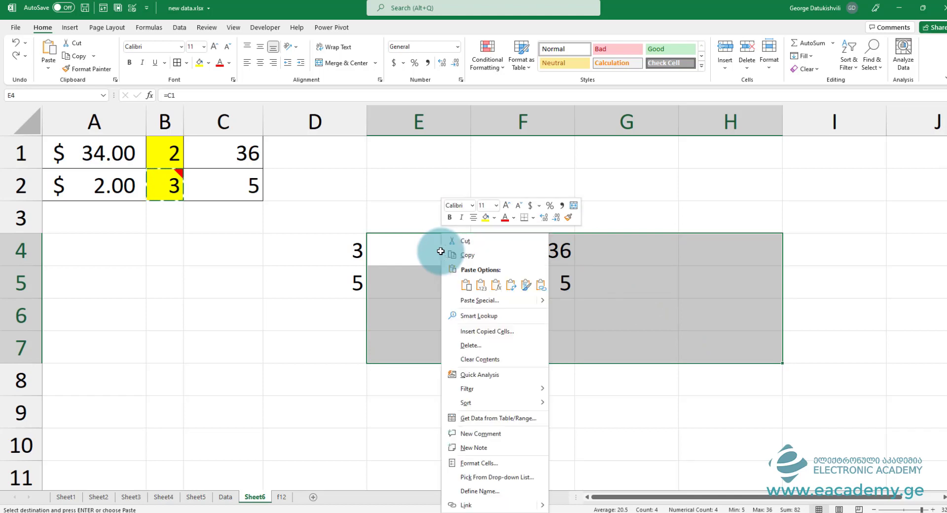
pyautogui.click(489, 301)
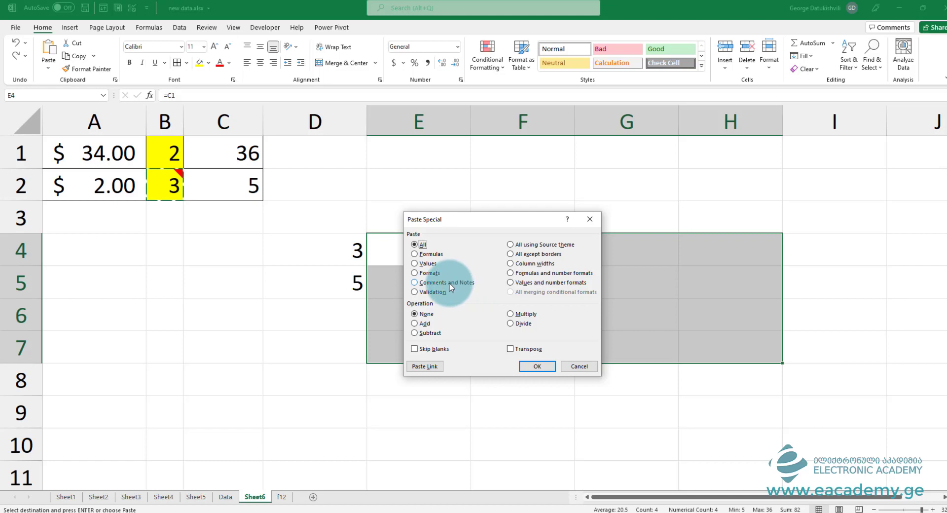
pyautogui.click(447, 283)
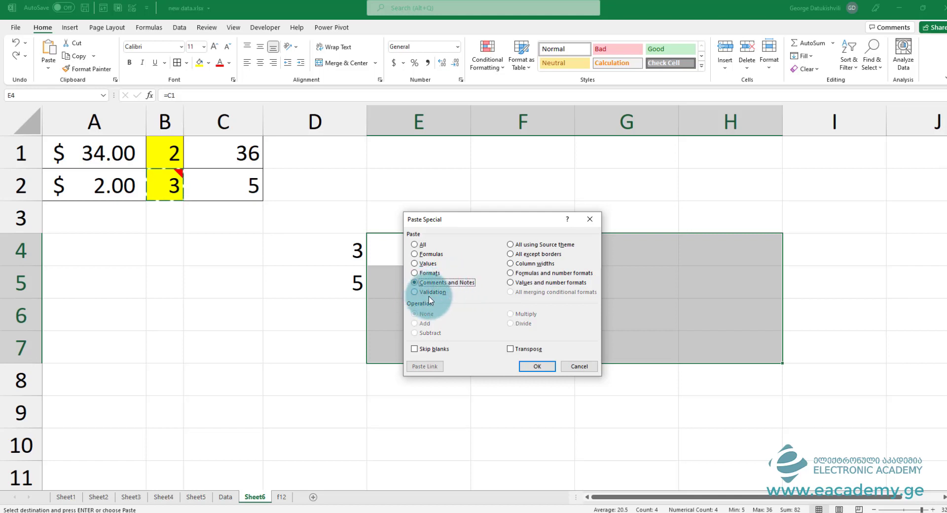
pyautogui.click(538, 367)
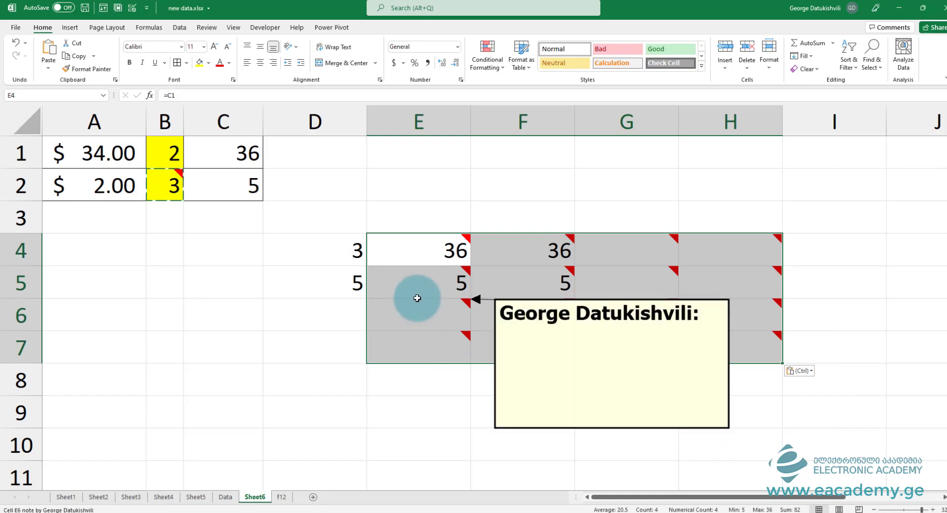
pyautogui.moveTo(164, 182)
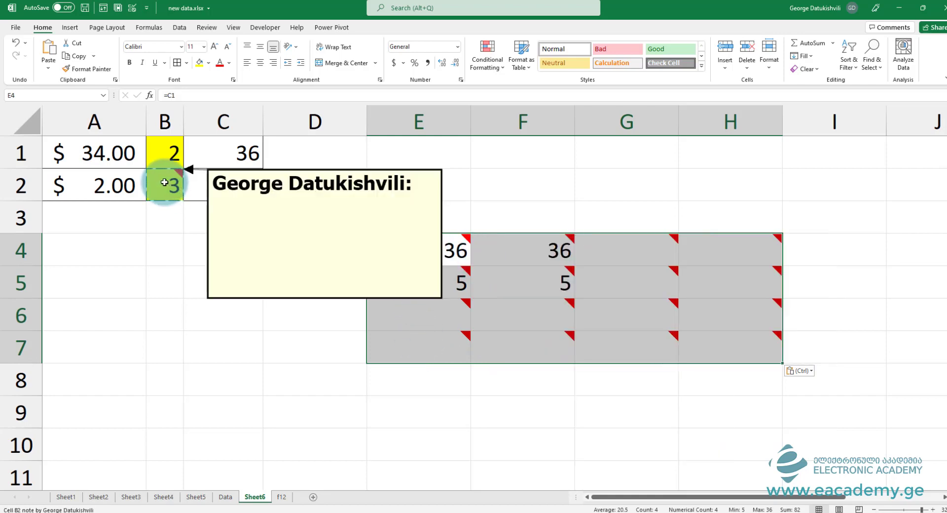
pyautogui.click(428, 277)
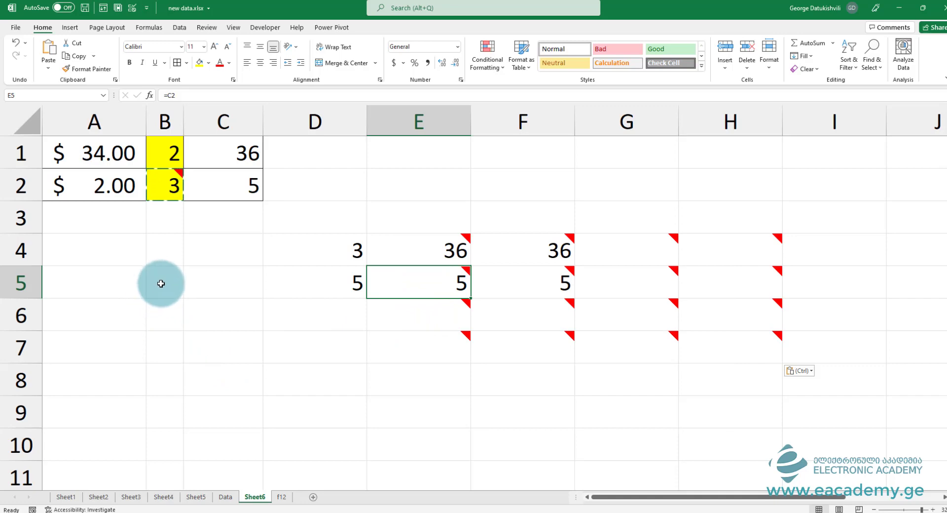
# Step: Switch to sheet f12 and compare the blank cells above the currency table's diagonal with their mirrored counterparts below it
pyautogui.click(281, 498)
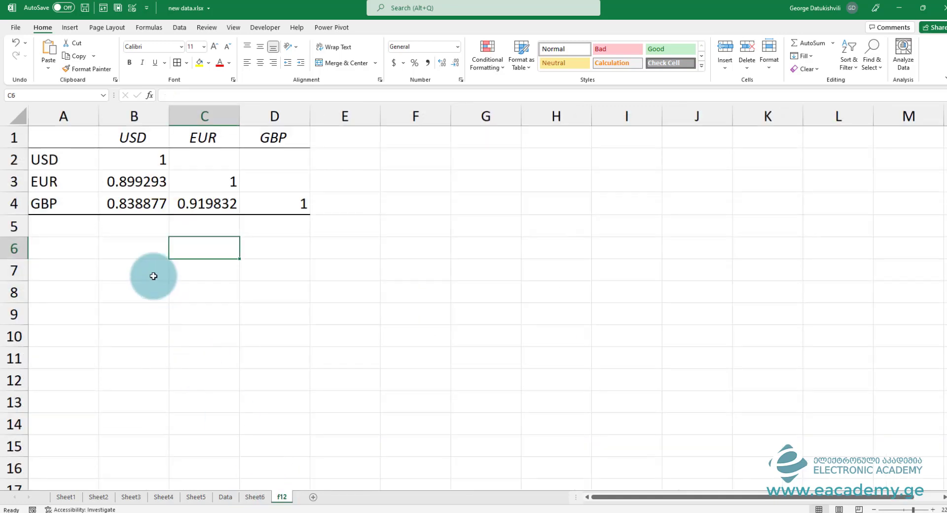
pyautogui.scroll(3, 155, 271)
pyautogui.click(262, 177)
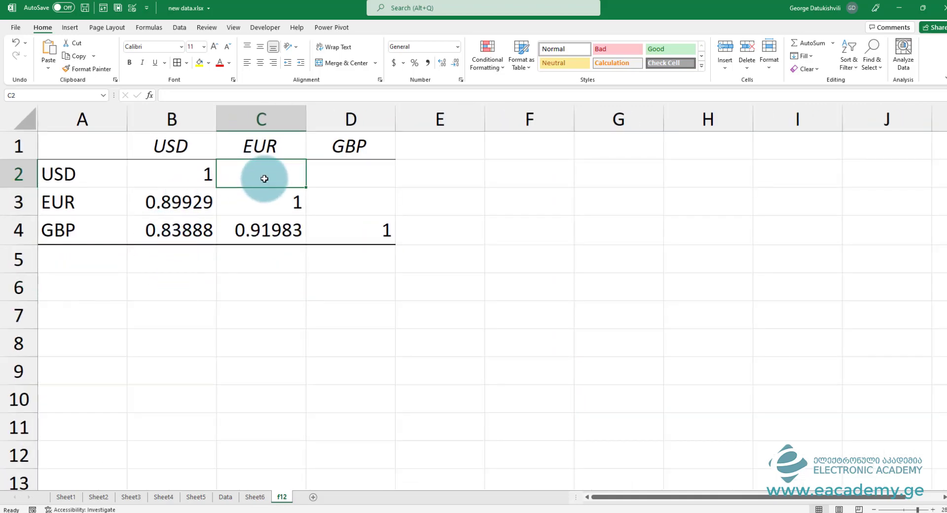
pyautogui.click(348, 176)
pyautogui.click(351, 203)
pyautogui.moveTo(270, 233); pyautogui.dragTo(318, 215)
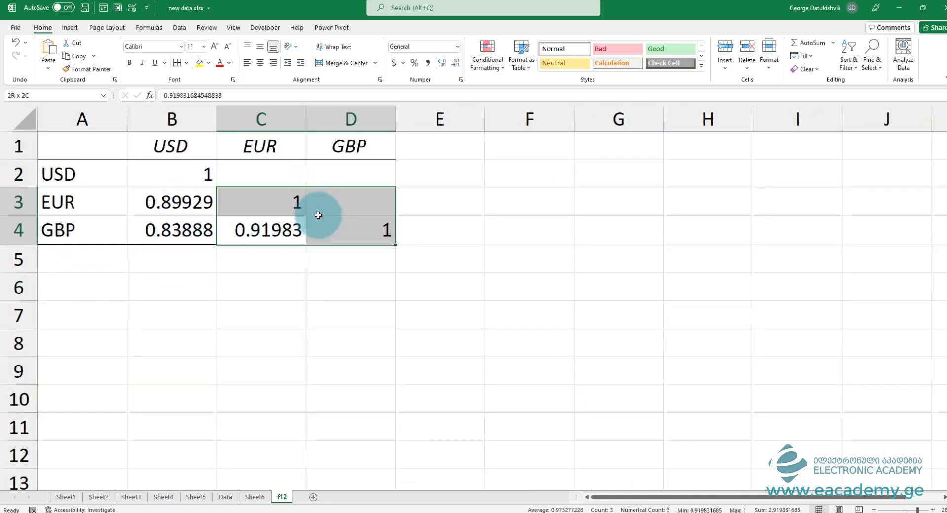
pyautogui.click(275, 233)
pyautogui.keyDown('ctrl'); pyautogui.click(328, 212); pyautogui.keyUp('ctrl')
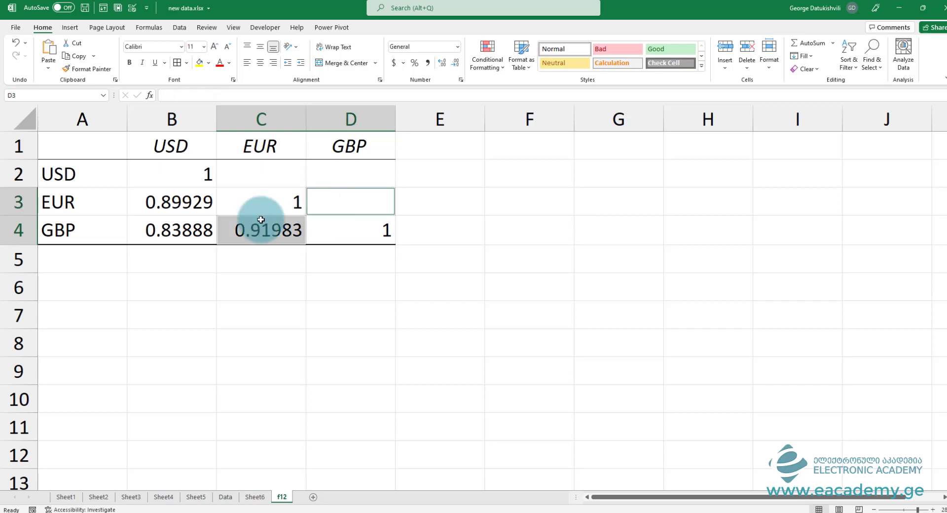
pyautogui.click(183, 225)
pyautogui.keyDown('ctrl'); pyautogui.click(351, 173); pyautogui.keyUp('ctrl')
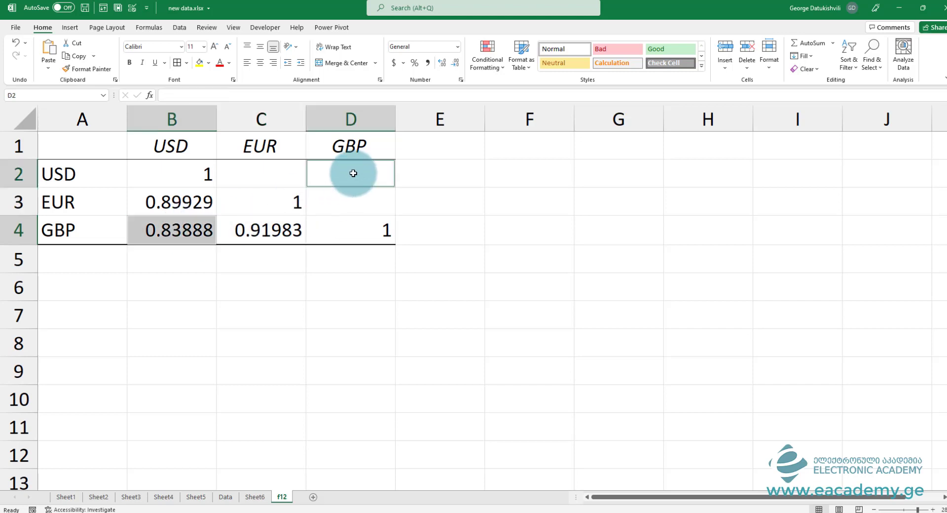
pyautogui.click(173, 205)
pyautogui.keyDown('ctrl'); pyautogui.click(260, 169); pyautogui.keyUp('ctrl')
pyautogui.click(182, 315)
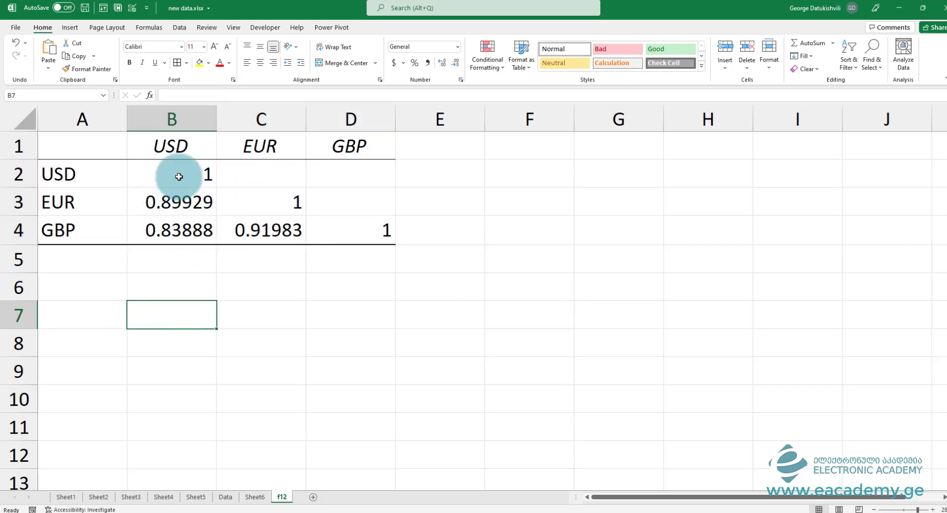
# Step: Copy the currency rates in B2:D4 and paste them starting at B7
pyautogui.moveTo(182, 174); pyautogui.dragTo(347, 226)
pyautogui.hotkey('ctrl', 'c')
pyautogui.click(191, 310)
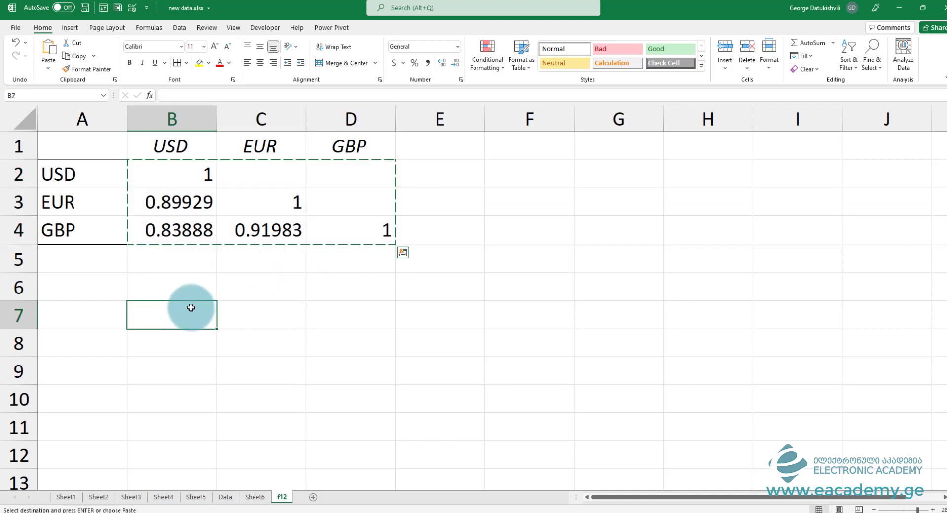
pyautogui.hotkey('ctrl', 'v')
pyautogui.click(224, 361)
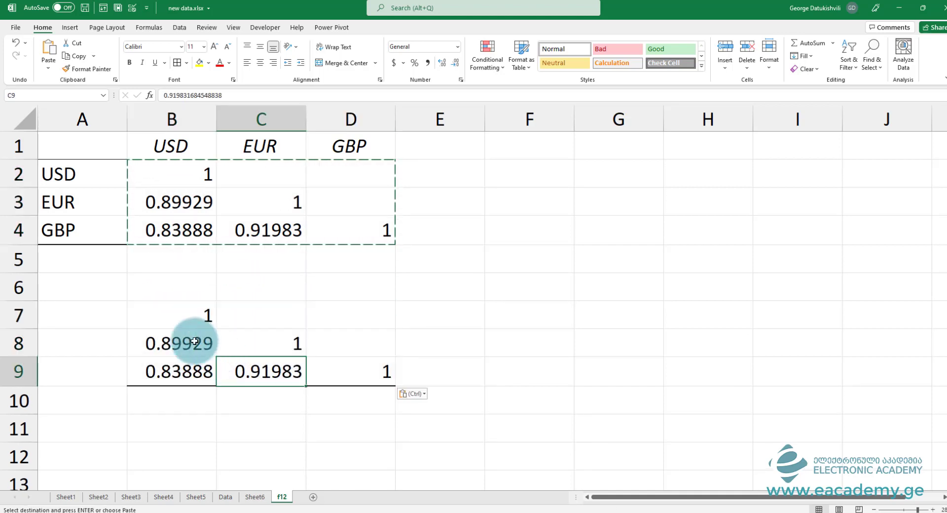
# Step: Copy B7:D9 and paste it over B2:D4 using Paste Special with Skip blanks and Transpose enabled
pyautogui.moveTo(186, 316); pyautogui.dragTo(351, 374)
pyautogui.hotkey('ctrl', 'c')
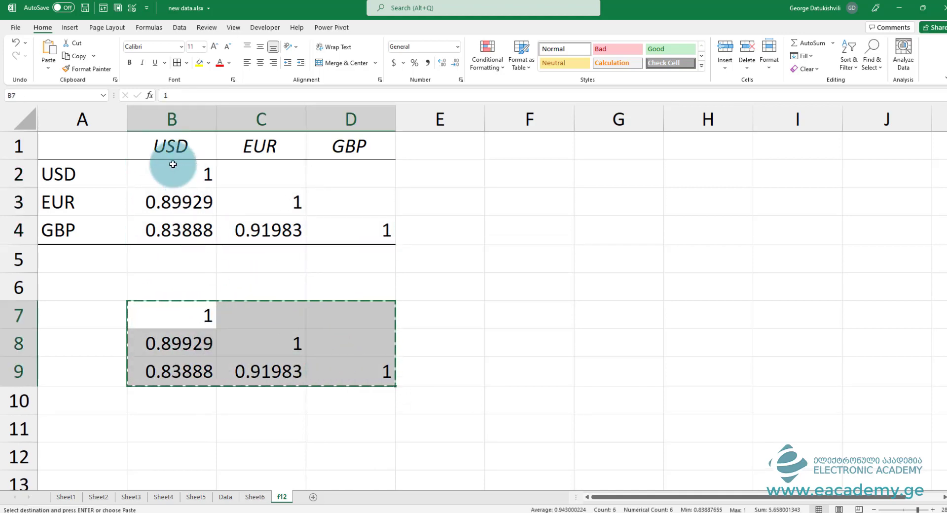
pyautogui.moveTo(184, 171); pyautogui.dragTo(354, 240)
pyautogui.rightClick(186, 177)
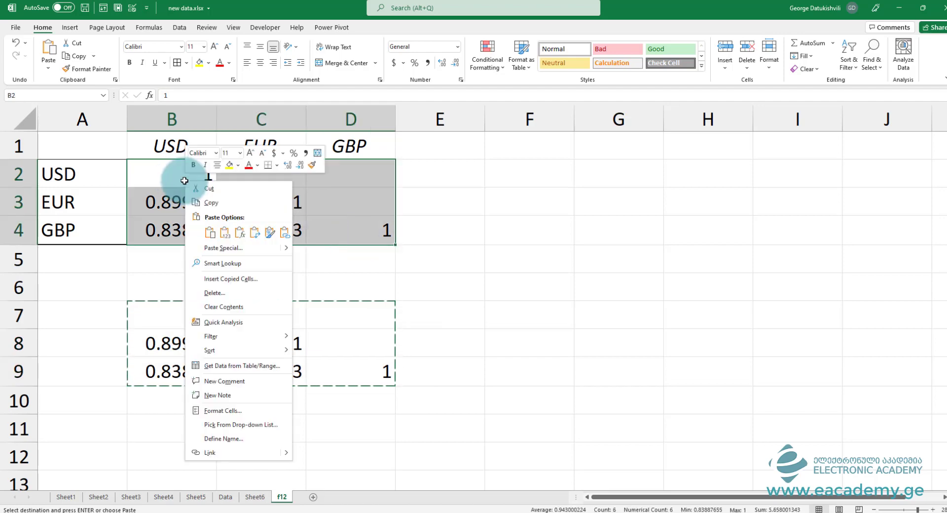
pyautogui.click(212, 248)
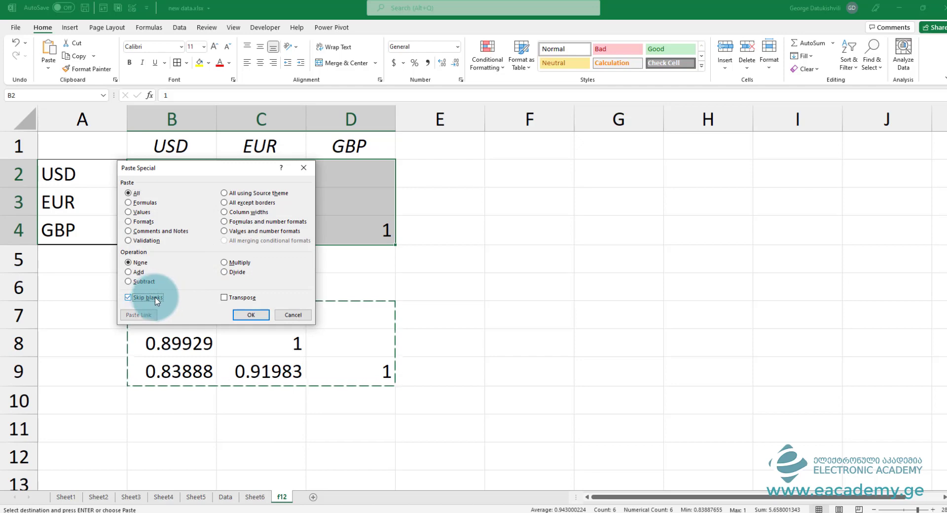
pyautogui.click(242, 298)
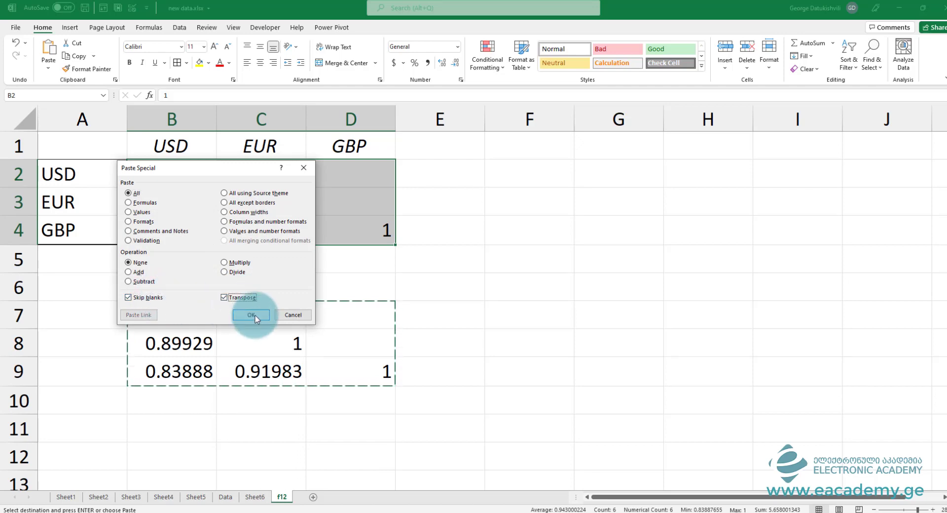
pyautogui.click(251, 315)
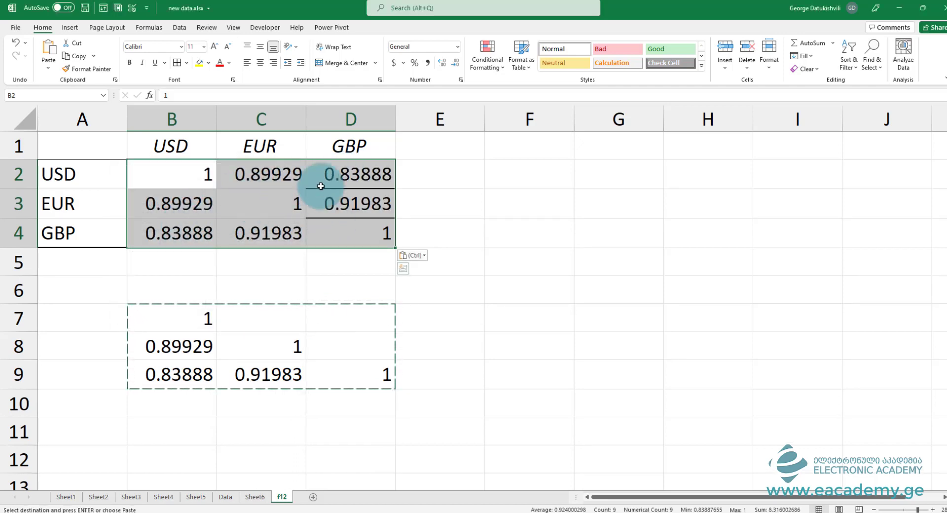
# Step: Compare the currency rates above the table's diagonal with their mirrored counterparts below it
pyautogui.click(254, 239)
pyautogui.click(334, 205)
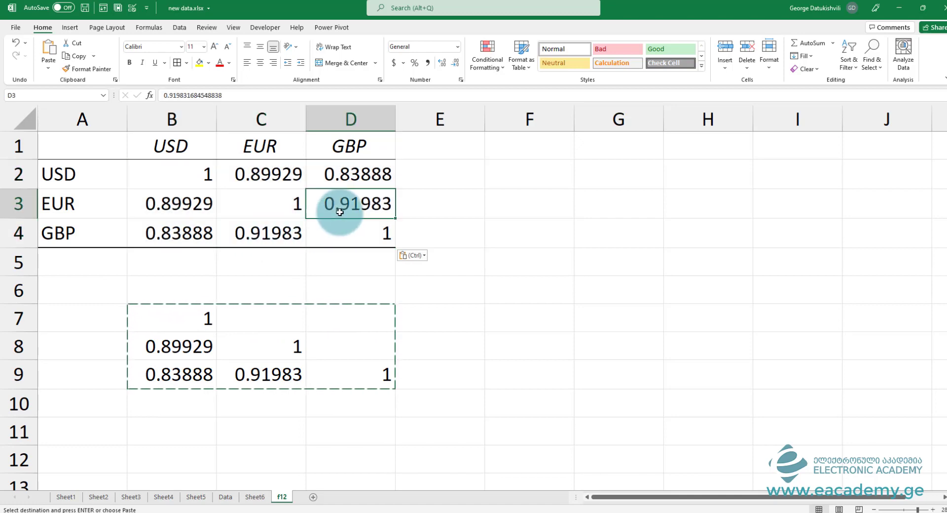
pyautogui.click(301, 204)
pyautogui.click(341, 204)
pyautogui.click(334, 182)
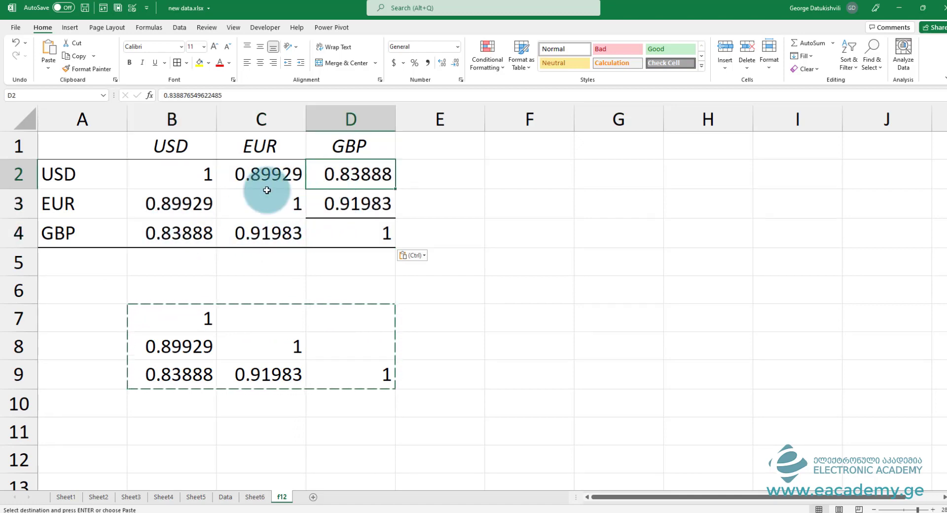
pyautogui.click(267, 179)
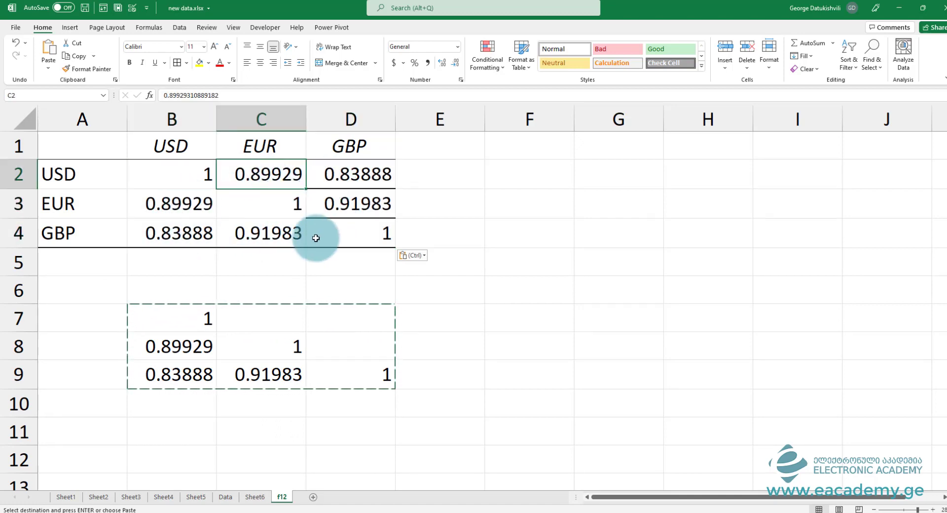
# Step: On Sheet6, copy A1:C2 and paste it transposed starting at D8
pyautogui.click(261, 502)
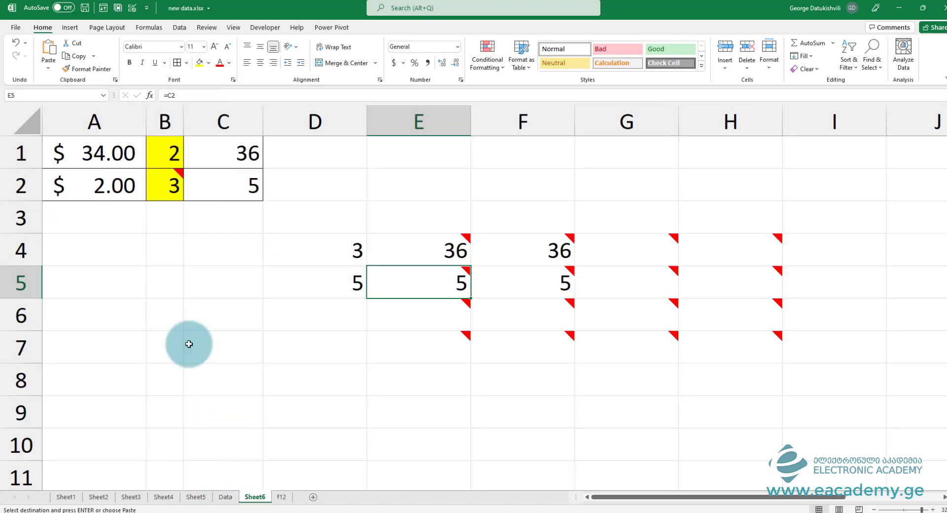
pyautogui.moveTo(72, 157); pyautogui.dragTo(194, 183)
pyautogui.hotkey('ctrl', 'c')
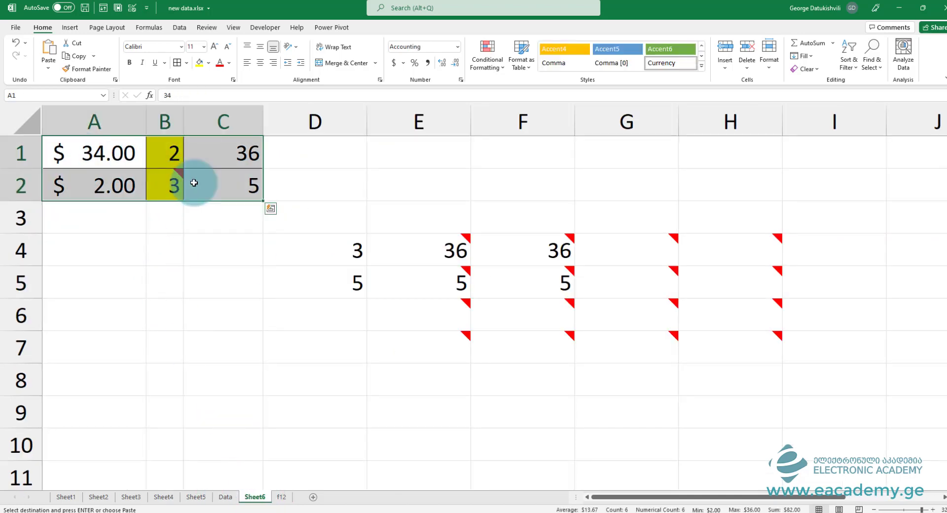
pyautogui.rightClick(316, 371)
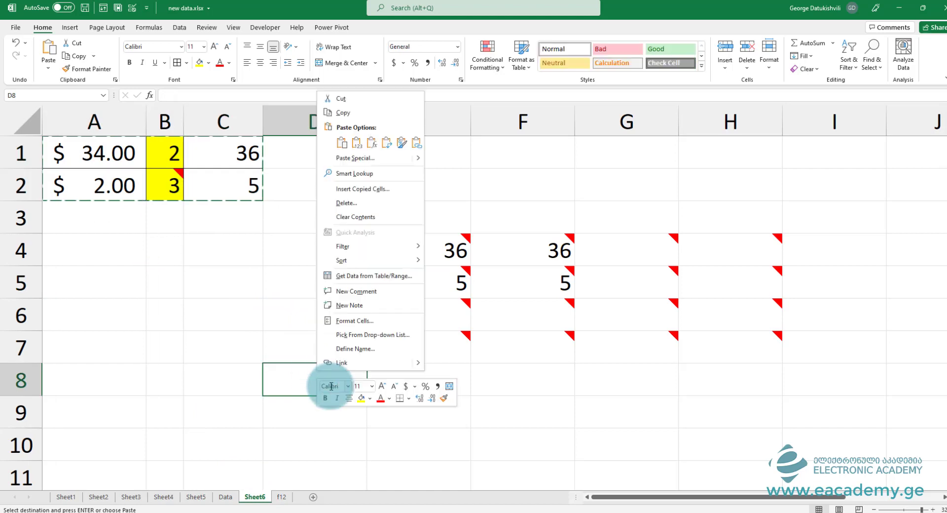
pyautogui.click(389, 143)
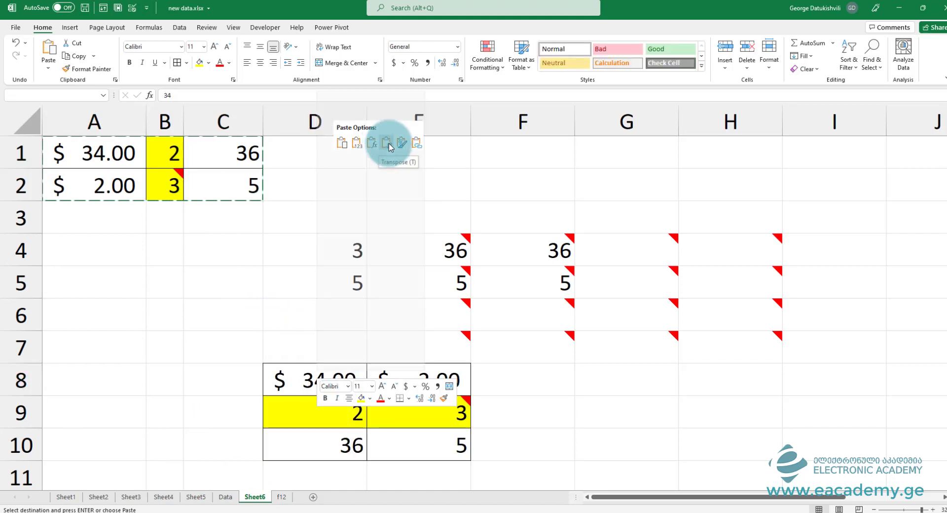
# Step: Inspect the transposed cells in D8:E10 and check which cells the sum formula in D10 references
pyautogui.click(345, 382)
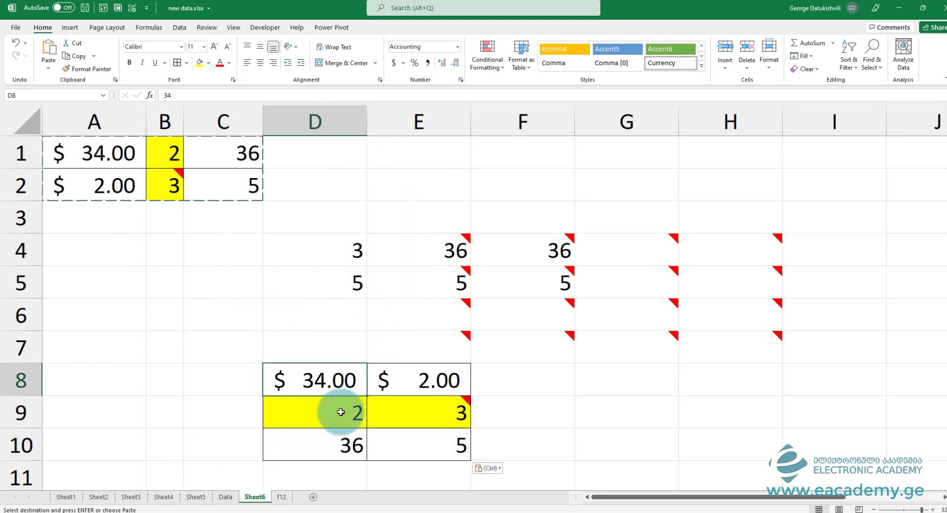
pyautogui.click(340, 413)
pyautogui.click(338, 449)
pyautogui.click(400, 381)
pyautogui.click(399, 413)
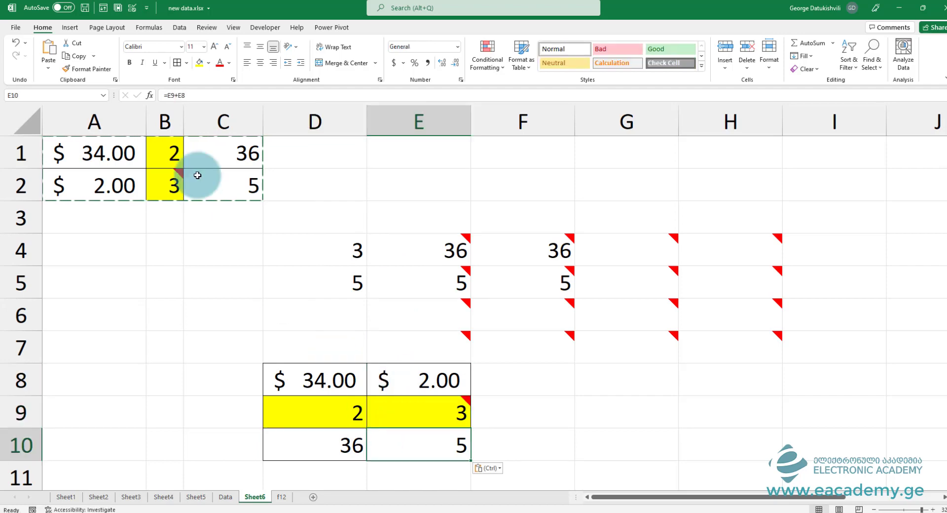
pyautogui.doubleClick(338, 445)
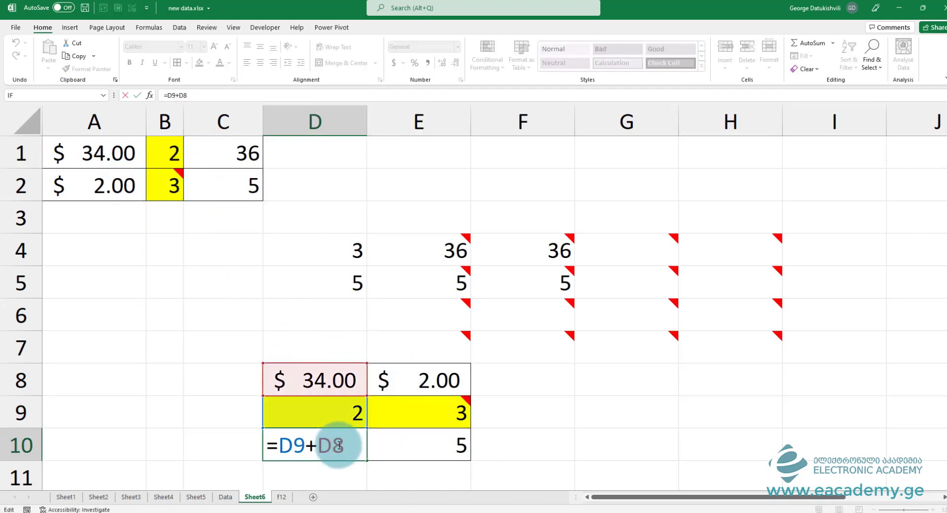
pyautogui.press('Return')
pyautogui.scroll(1, 243, 218)
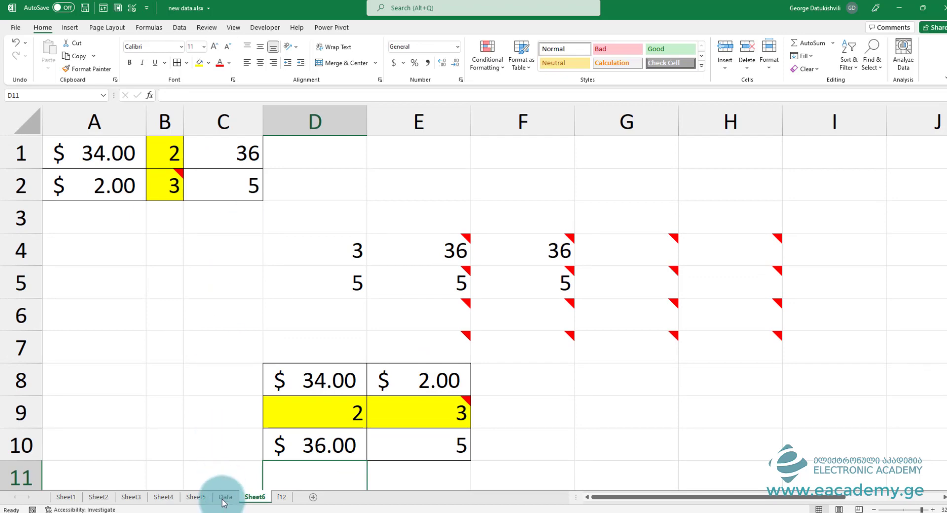
# Step: Switch to Sheet4, review the first Deposit amounts, and enter the exchange rate 2.92 in O7
pyautogui.click(164, 497)
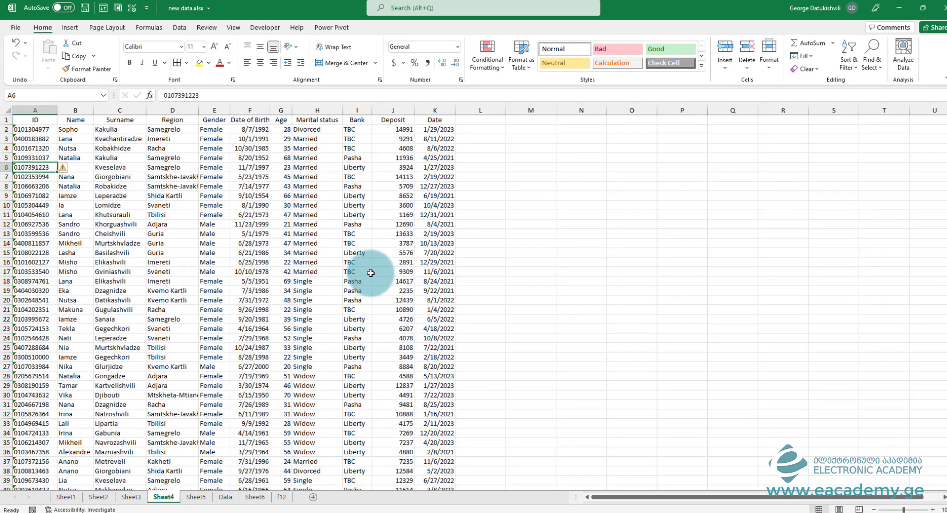
pyautogui.moveTo(403, 129); pyautogui.dragTo(401, 222)
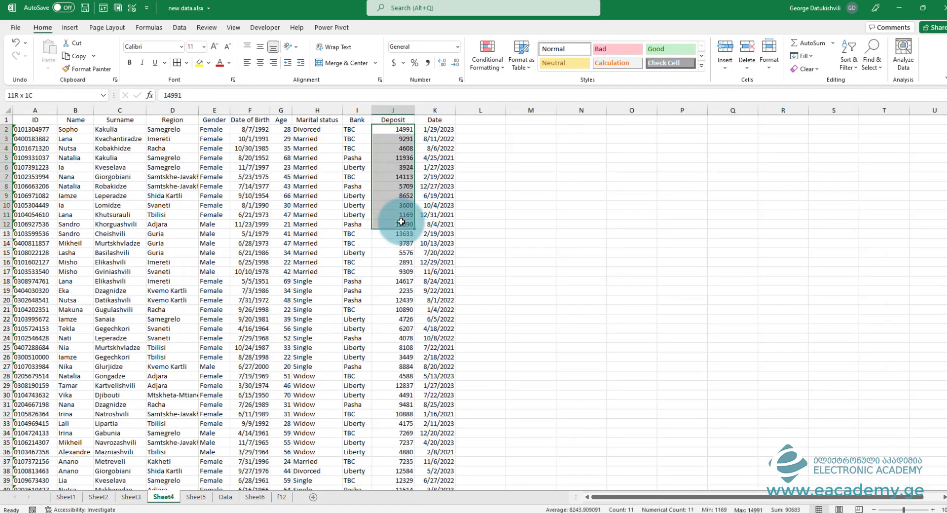
pyautogui.click(631, 148)
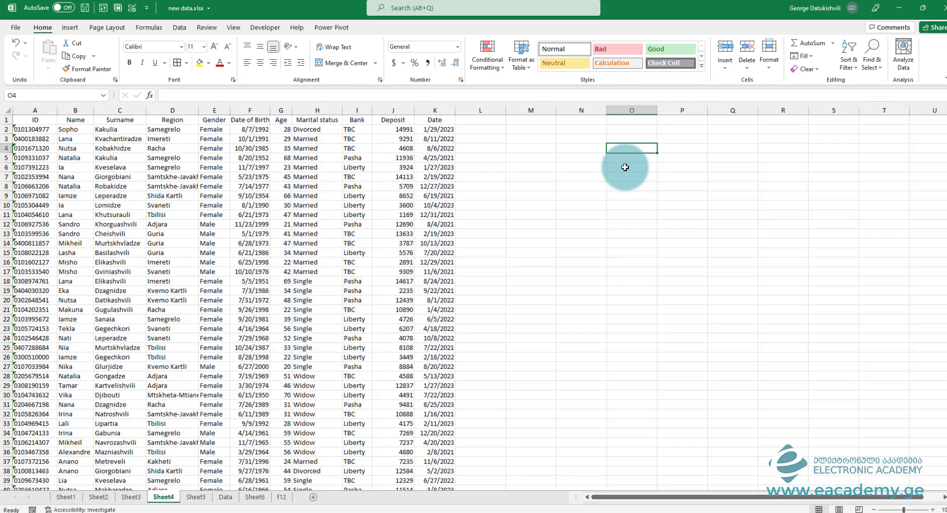
pyautogui.moveTo(402, 129); pyautogui.dragTo(402, 205)
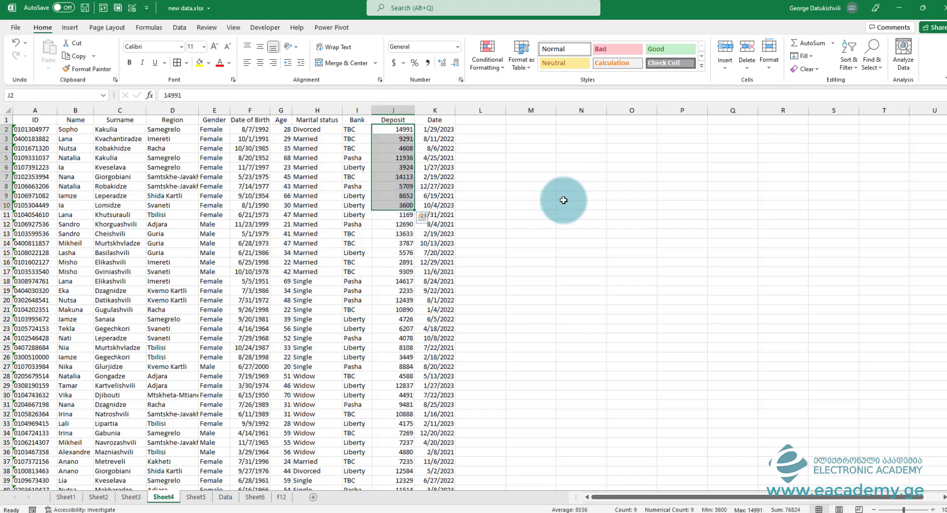
pyautogui.click(611, 176)
pyautogui.write('2.92')
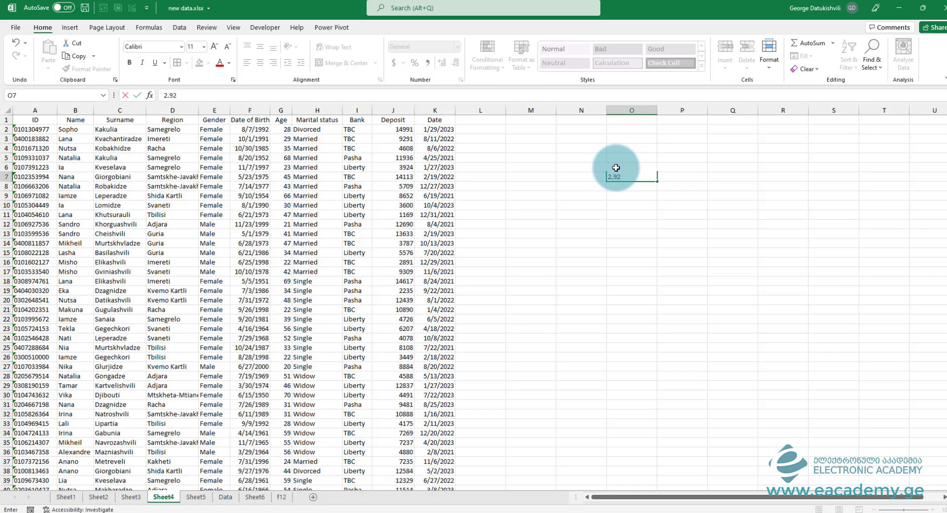
pyautogui.hotkey('ctrl', 'Return')
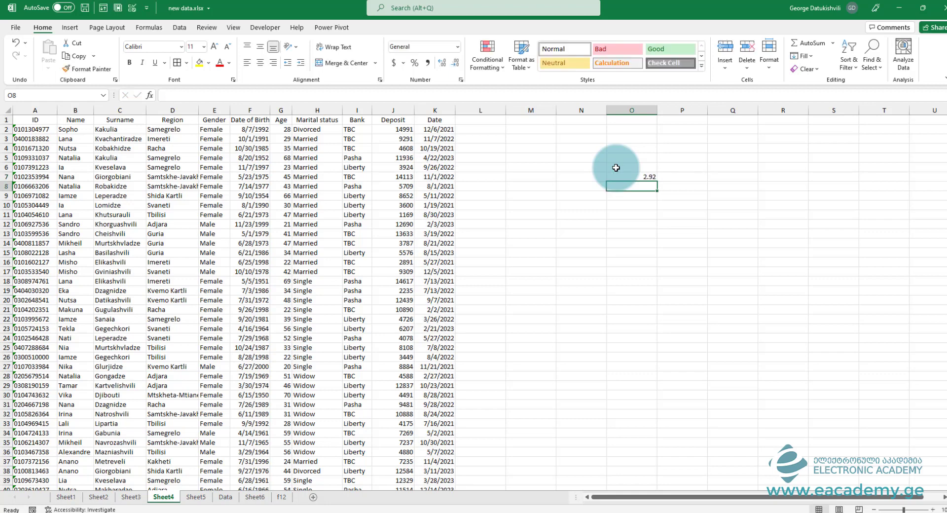
# Step: Copy the rate in O7 and divide all Deposit values in J2:J499 by it using Paste Special
pyautogui.hotkey('ctrl', 'c')
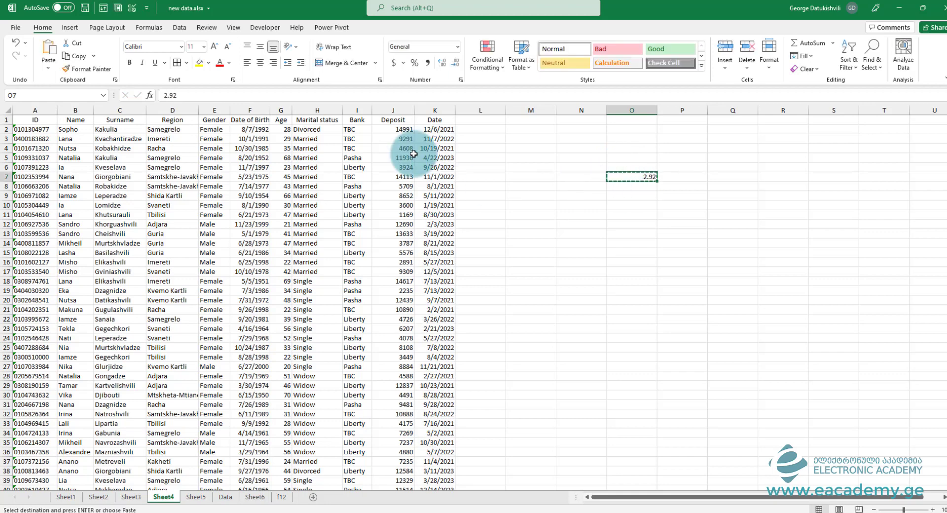
pyautogui.click(402, 131)
pyautogui.hotkey('ctrl', 'shift', 'Down')
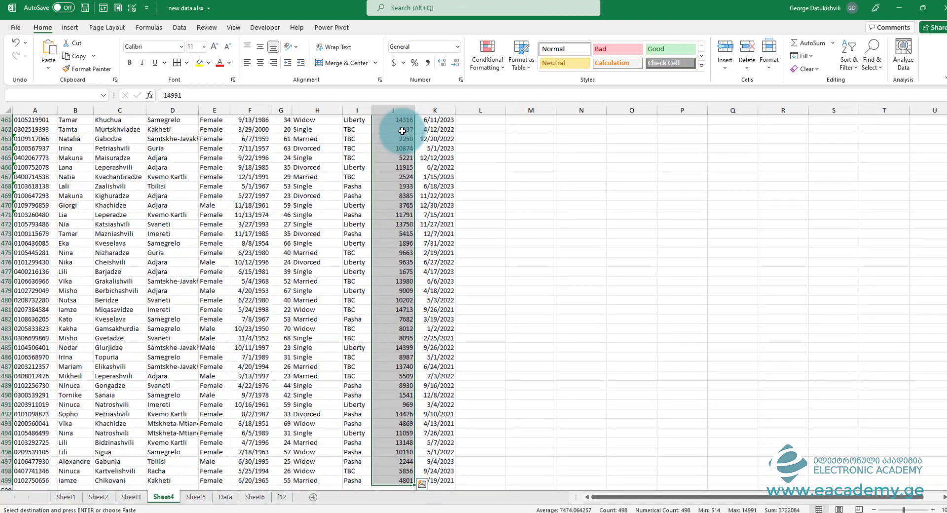
pyautogui.rightClick(400, 130)
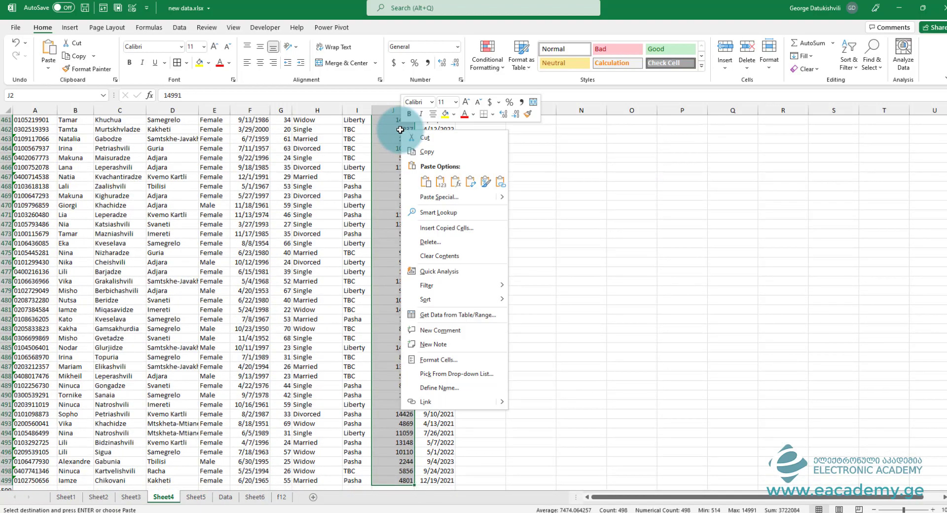
pyautogui.click(436, 194)
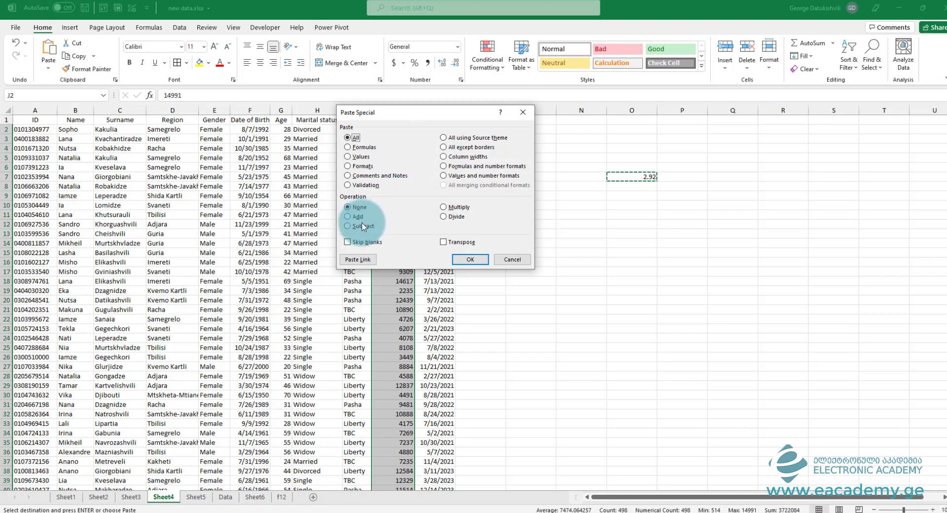
pyautogui.click(445, 218)
pyautogui.click(474, 259)
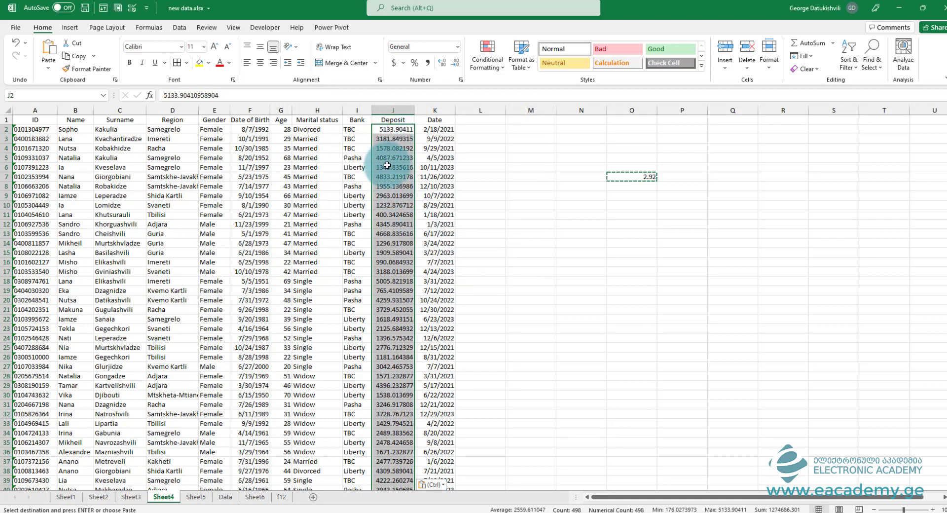
# Step: Review the divided Deposit values against the rate in O7, and undo the division
pyautogui.click(640, 179)
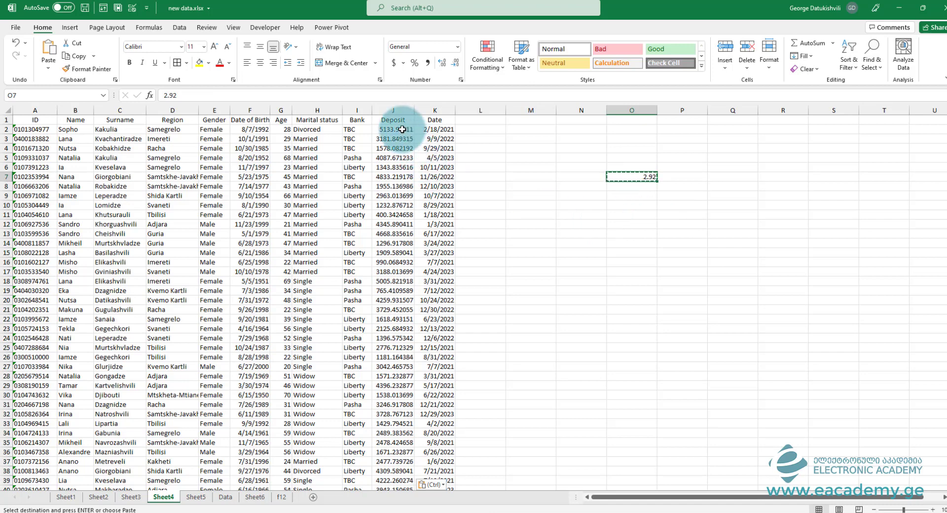
pyautogui.moveTo(398, 129); pyautogui.dragTo(404, 186)
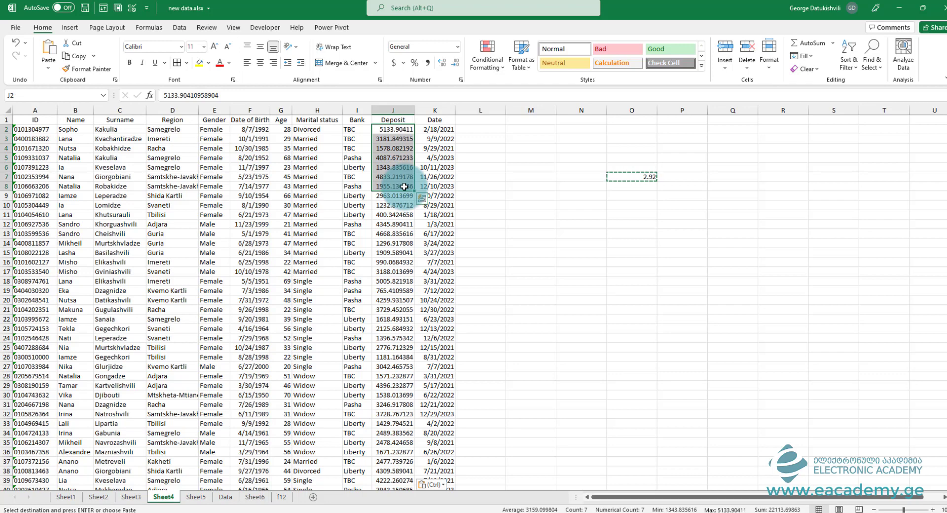
pyautogui.hotkey('ctrl', 'z')
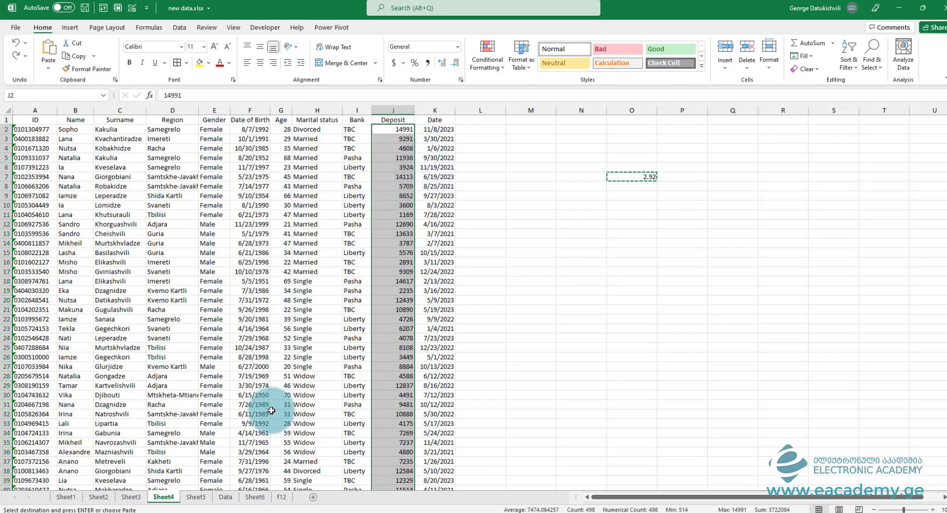
# Step: Return to Sheet6, copy A1:C2, and paste only its formatting onto D4:F5
pyautogui.click(196, 497)
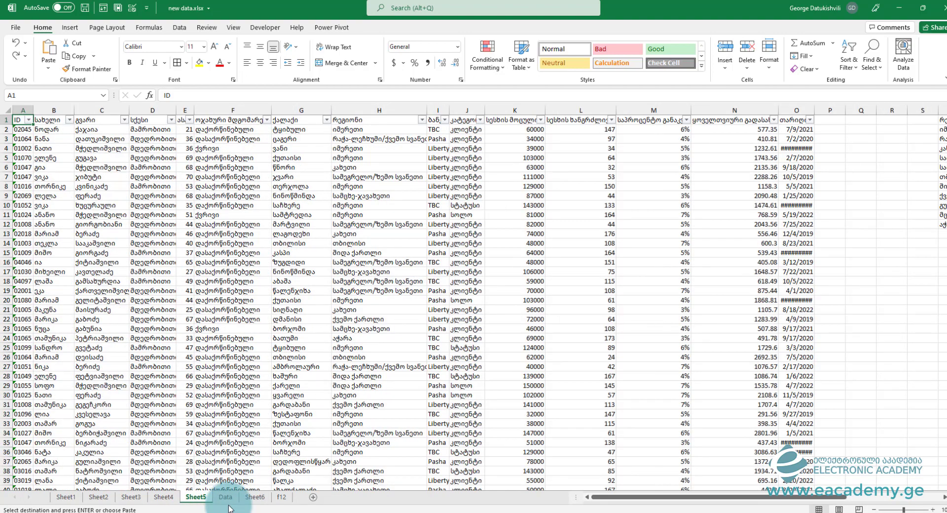
pyautogui.click(255, 497)
pyautogui.moveTo(74, 148); pyautogui.dragTo(218, 186)
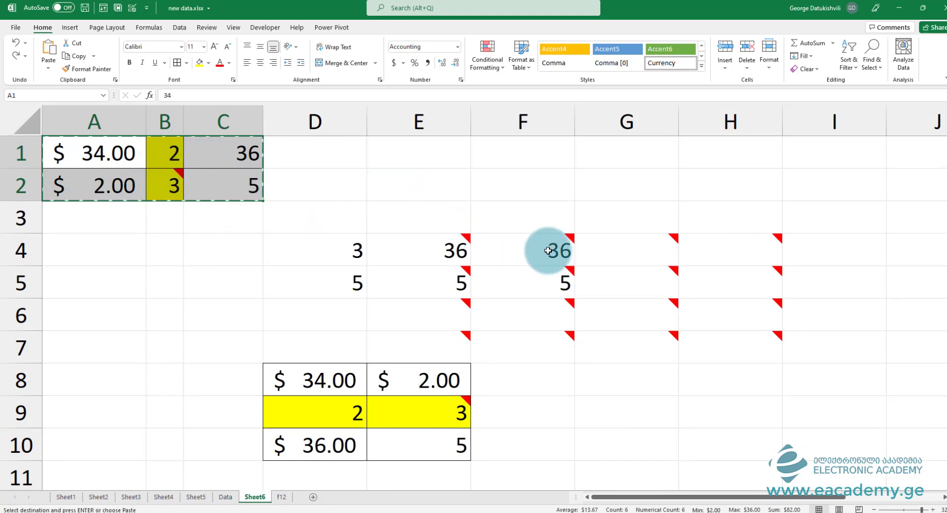
pyautogui.moveTo(548, 251); pyautogui.dragTo(718, 348)
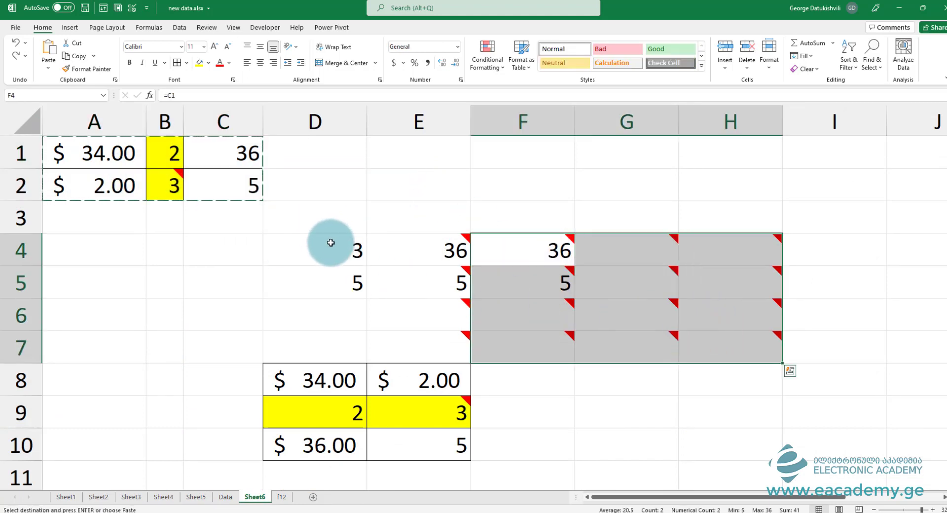
pyautogui.moveTo(331, 243); pyautogui.dragTo(482, 285)
pyautogui.rightClick(345, 254)
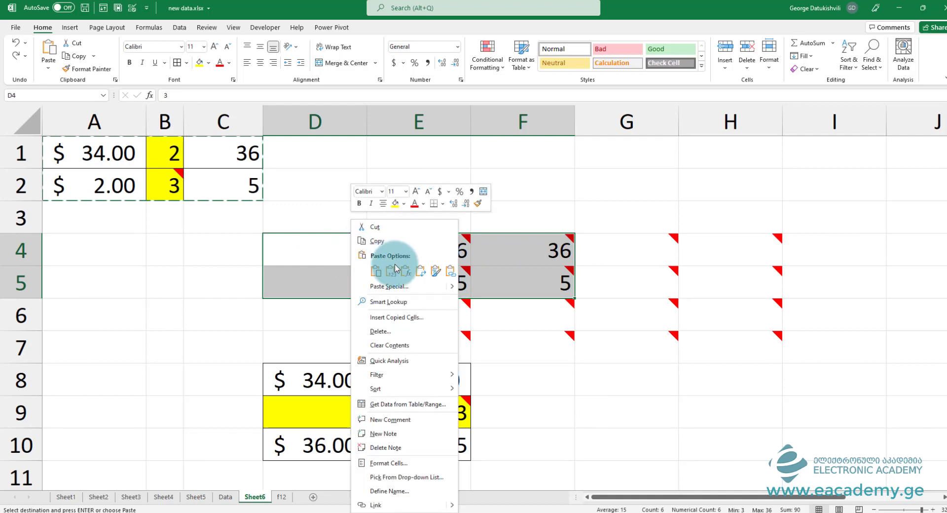
pyautogui.click(436, 272)
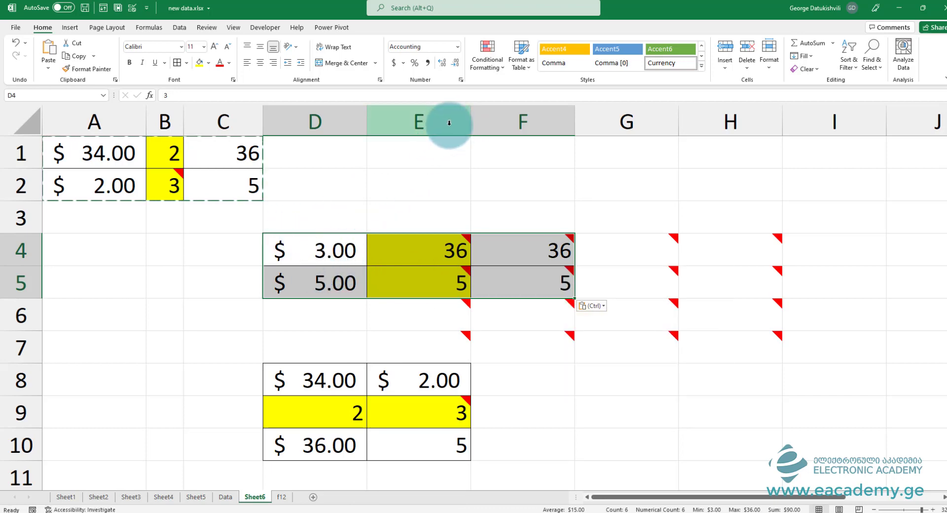
# Step: Copy A1:C2 and paste only its column widths onto F4:H5 using Paste Special
pyautogui.click(350, 191)
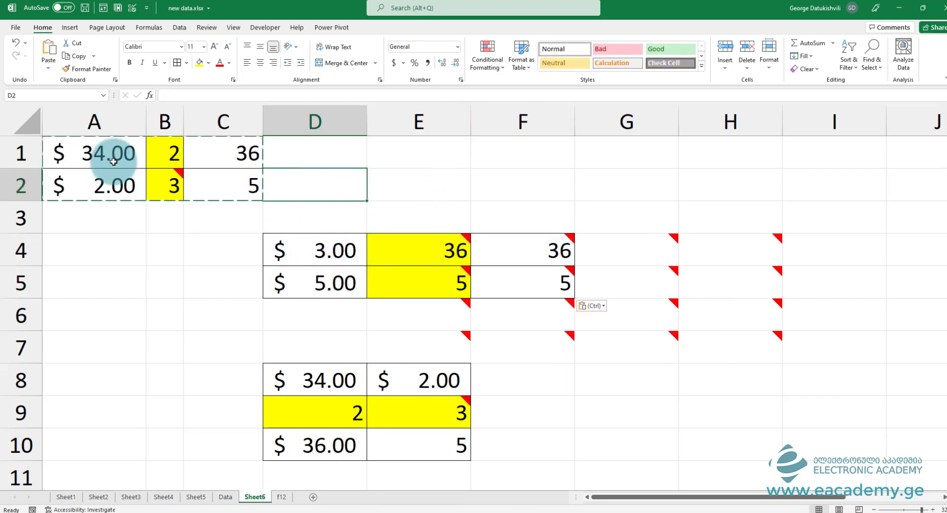
pyautogui.moveTo(98, 162); pyautogui.dragTo(237, 192)
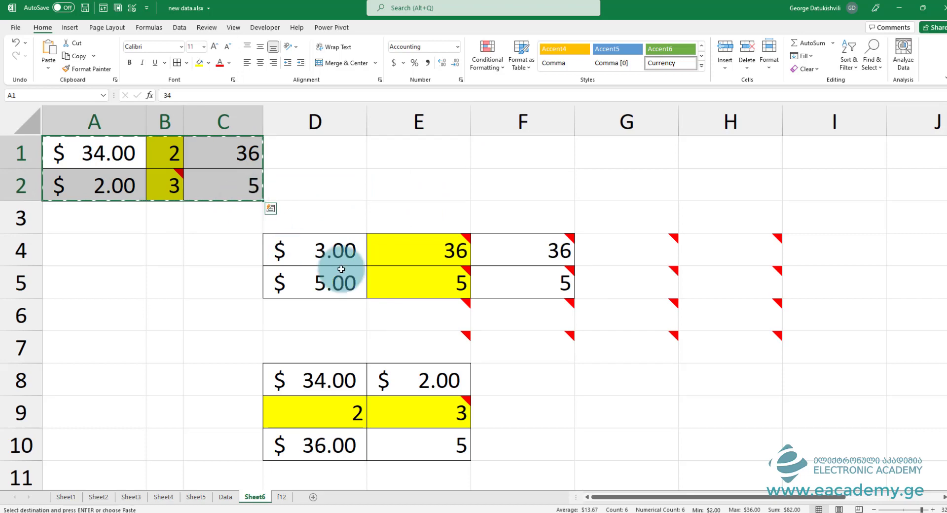
pyautogui.moveTo(489, 250); pyautogui.dragTo(731, 279)
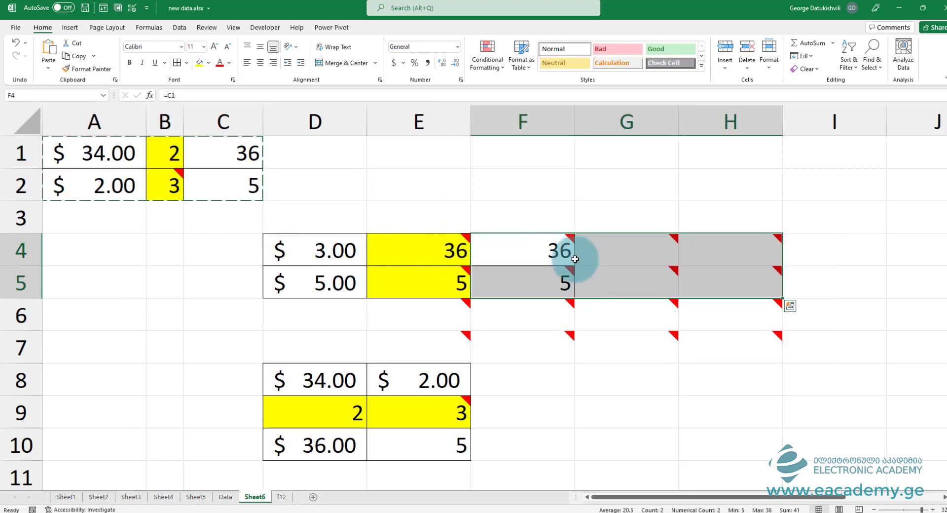
pyautogui.rightClick(540, 249)
pyautogui.click(581, 291)
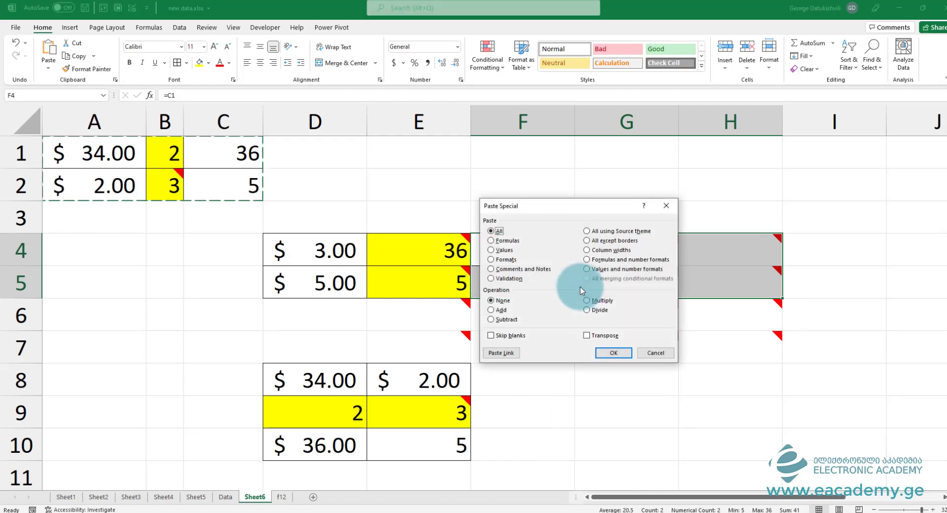
pyautogui.click(617, 250)
pyautogui.click(614, 353)
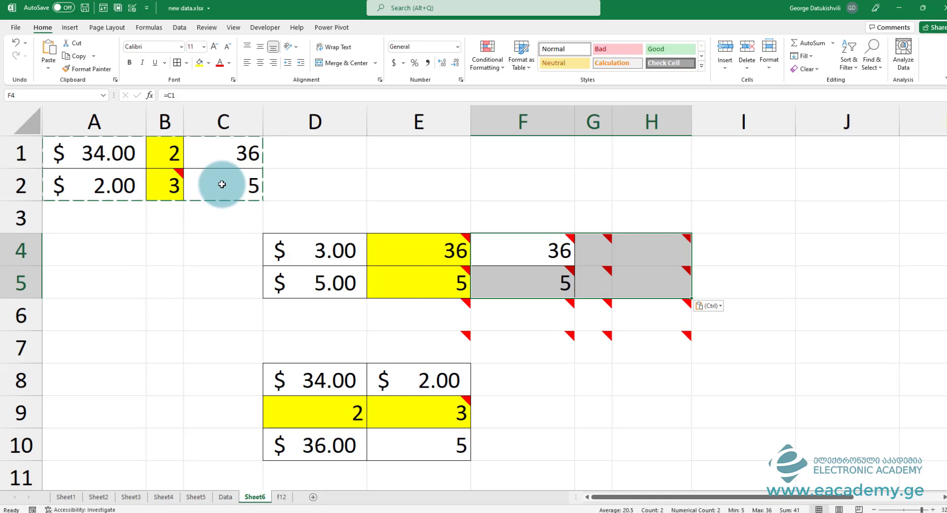
pyautogui.click(416, 333)
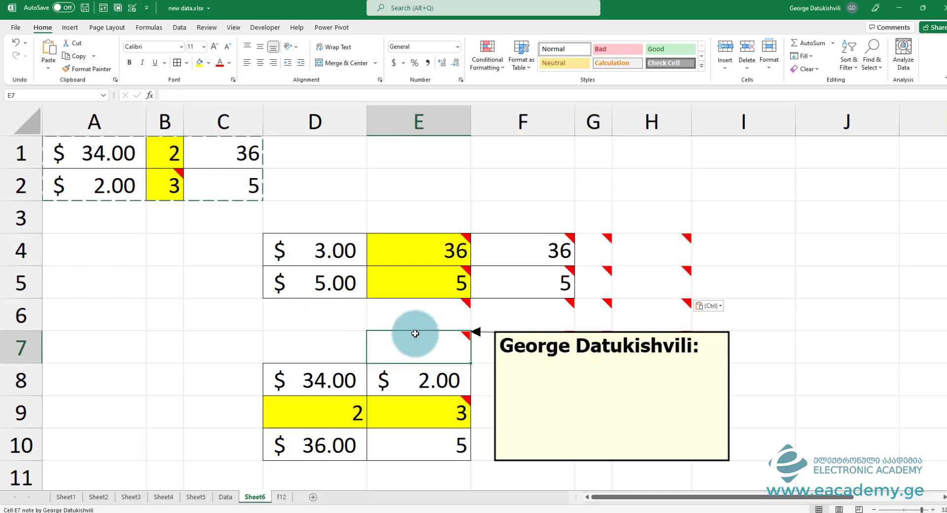